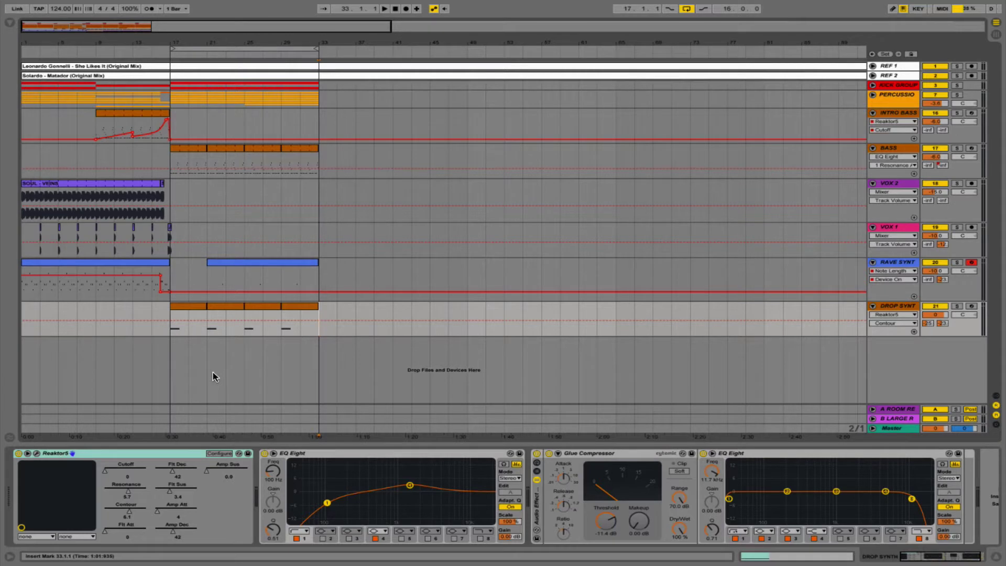
Insert a new MIDI track named ACID PLUCK and give it a light blue colour
{"action": "key", "text": "ctrl+shift+t"}
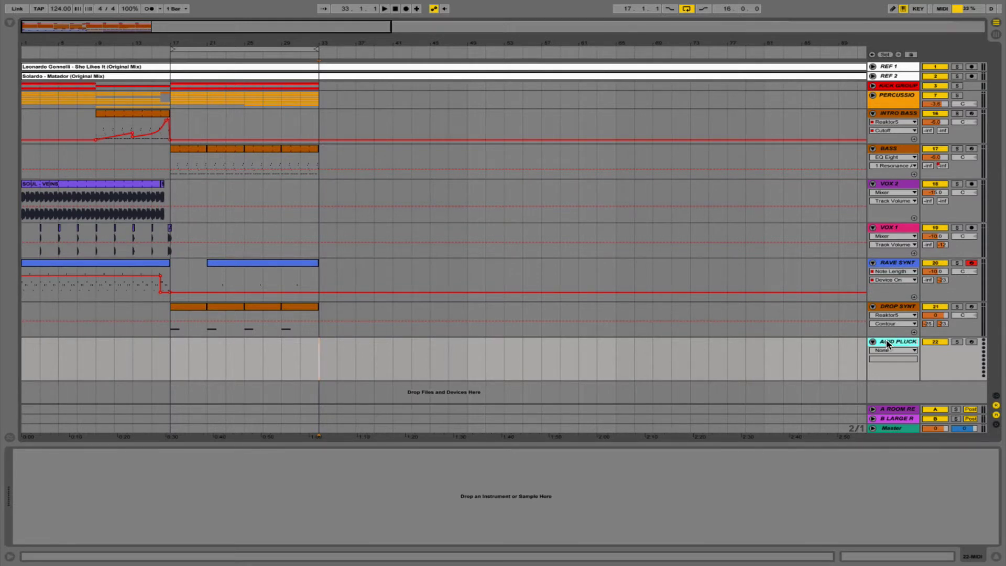
{"action": "left_click", "coordinate": [784, 357]}
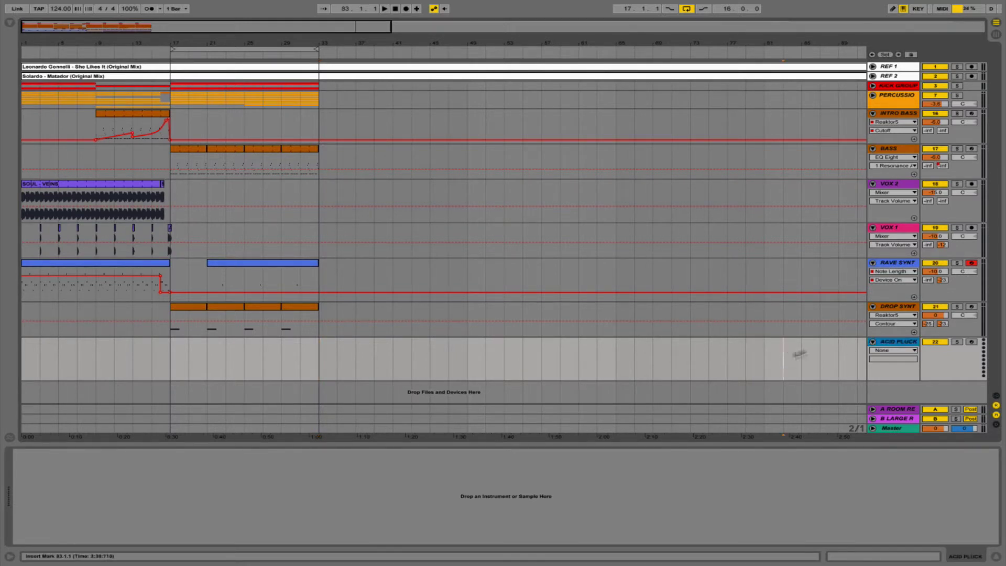
{"action": "right_click", "coordinate": [895, 310]}
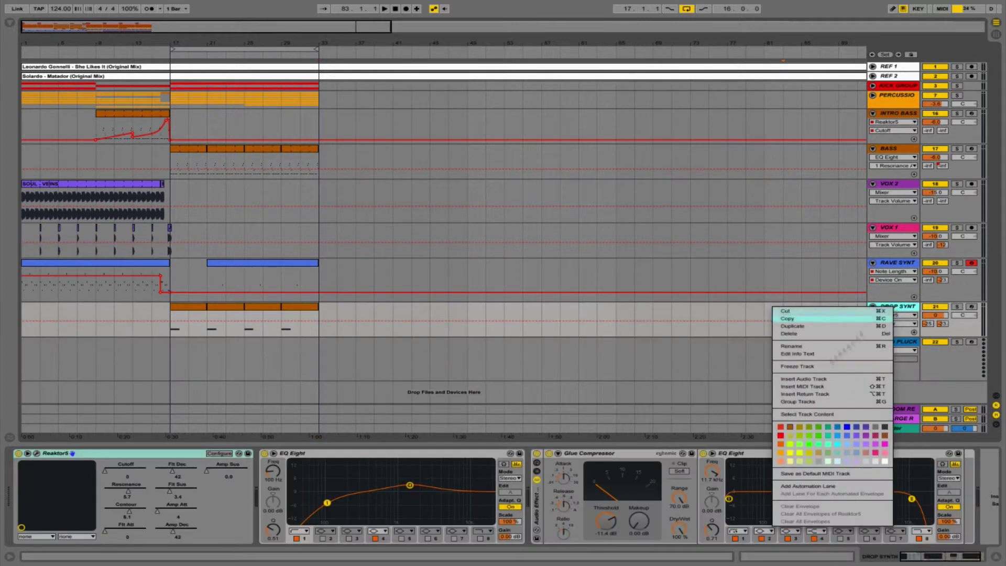
{"action": "left_click", "coordinate": [838, 433]}
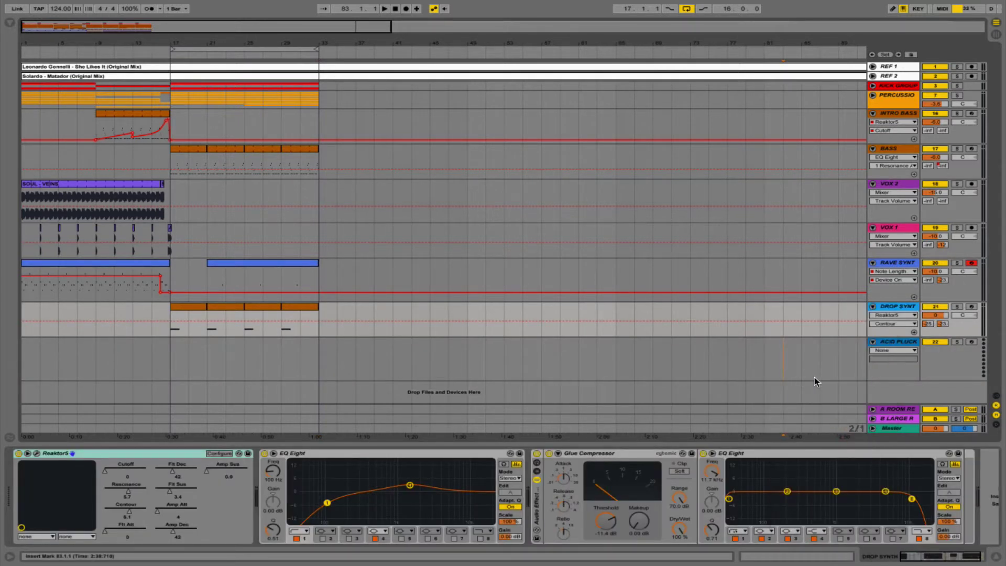
{"action": "left_click", "coordinate": [894, 346]}
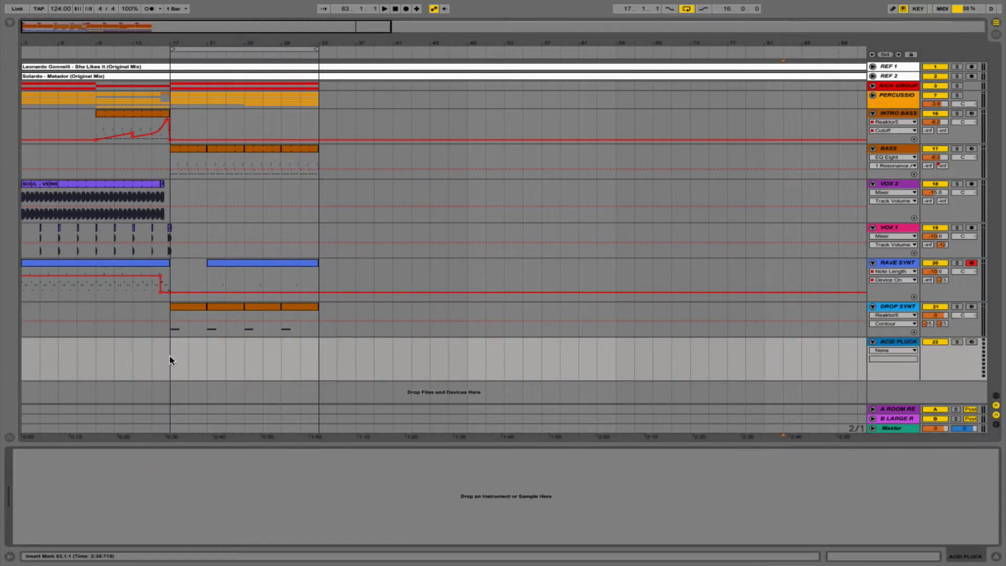
Create an empty MIDI clip over bars 17–21 on the ACID PLUCK lane
{"action": "mouse_move", "coordinate": [169, 359]}
{"action": "left_mouse_down"}
{"action": "mouse_move", "coordinate": [218, 355]}
{"action": "mouse_move", "coordinate": [169, 358]}
{"action": "left_mouse_up"}
{"action": "key", "text": "ctrl+shift+m"}
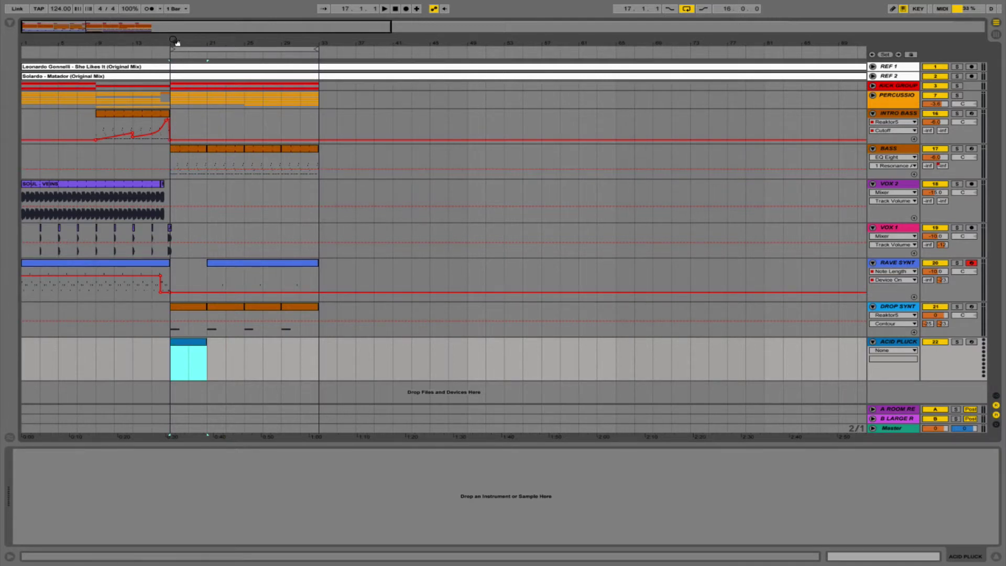
{"action": "left_click_drag", "start_coordinate": [175, 41], "coordinate": [308, 403]}
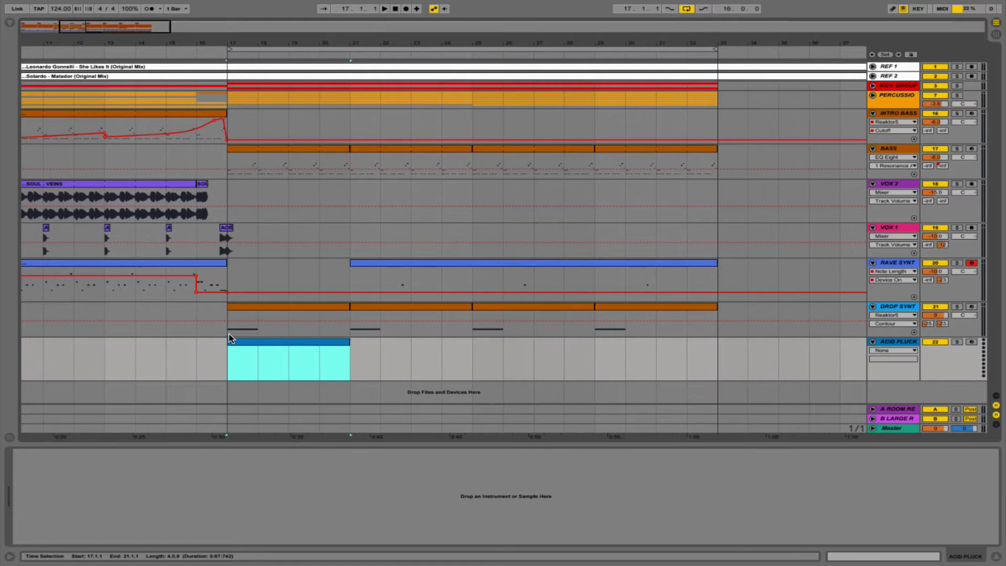
Load Operator from the browser's instruments onto ACID PLUCK and arm the track
{"action": "left_click", "coordinate": [11, 24]}
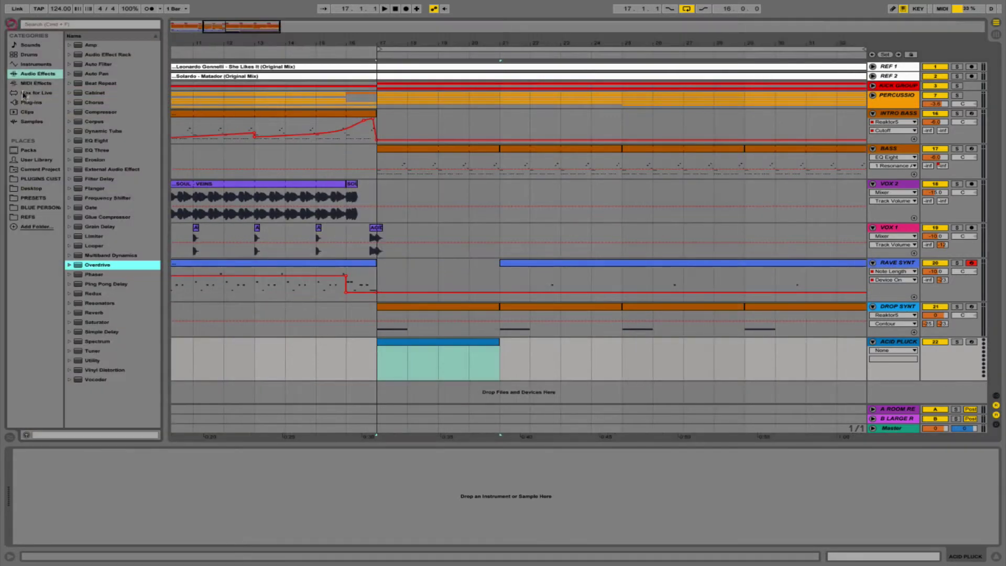
{"action": "left_click", "coordinate": [33, 64]}
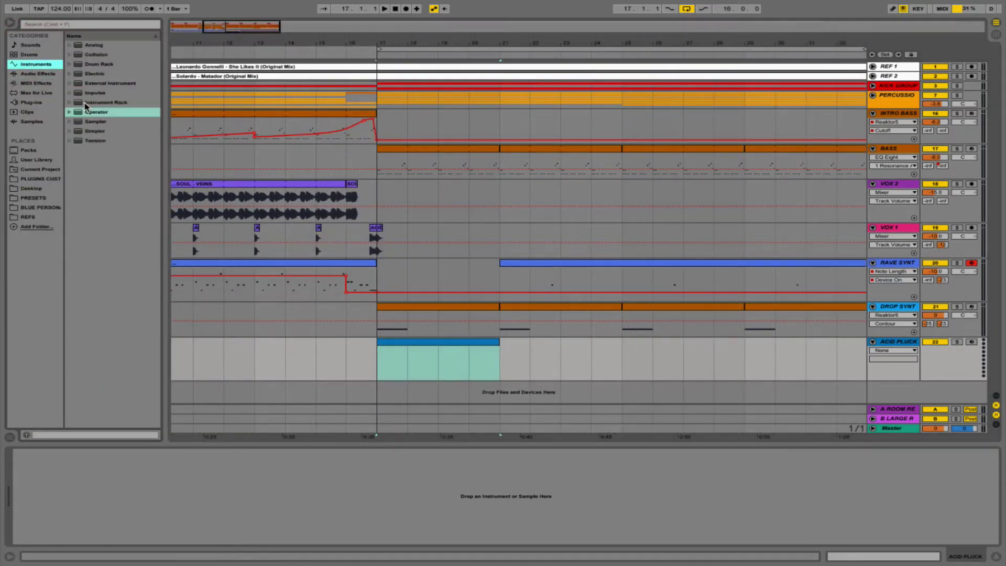
{"action": "left_click_drag", "start_coordinate": [91, 114], "coordinate": [413, 344]}
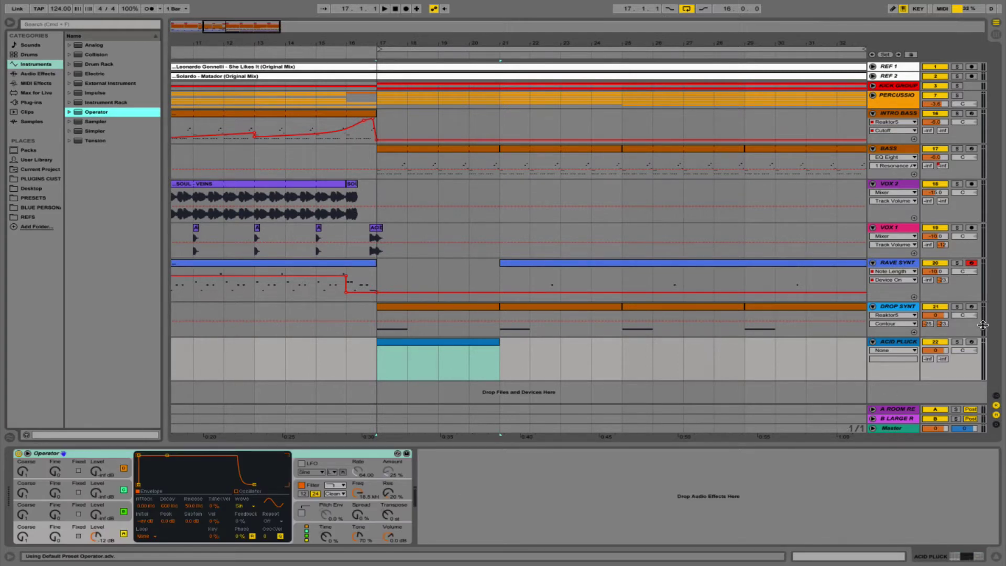
{"action": "left_click", "coordinate": [970, 342]}
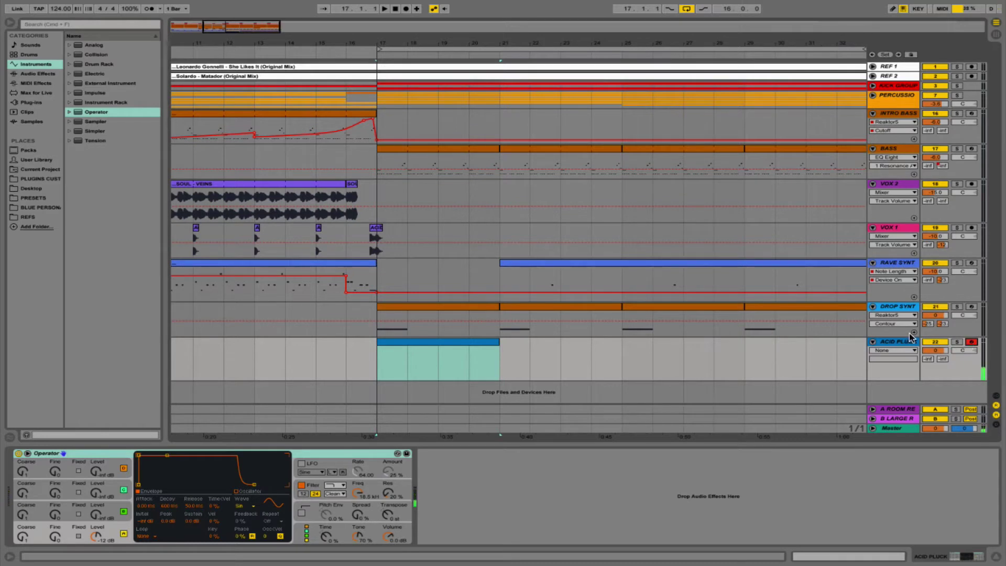
Loop bars 17–21, overdub-record a G2 note pattern, and consolidate it into one clip
{"action": "left_click_drag", "start_coordinate": [378, 355], "coordinate": [493, 358]}
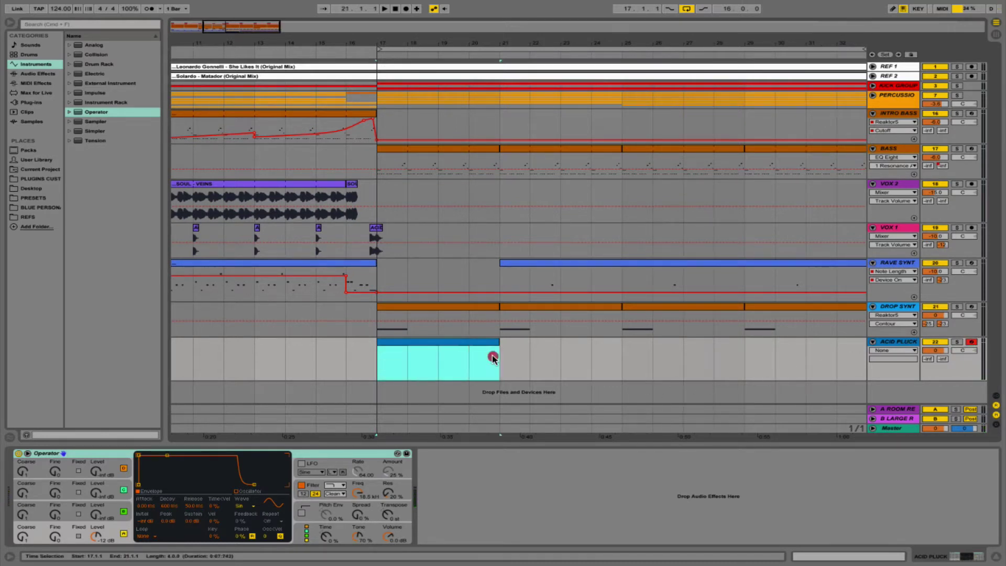
{"action": "key", "text": "super+l"}
{"action": "key", "text": "space"}
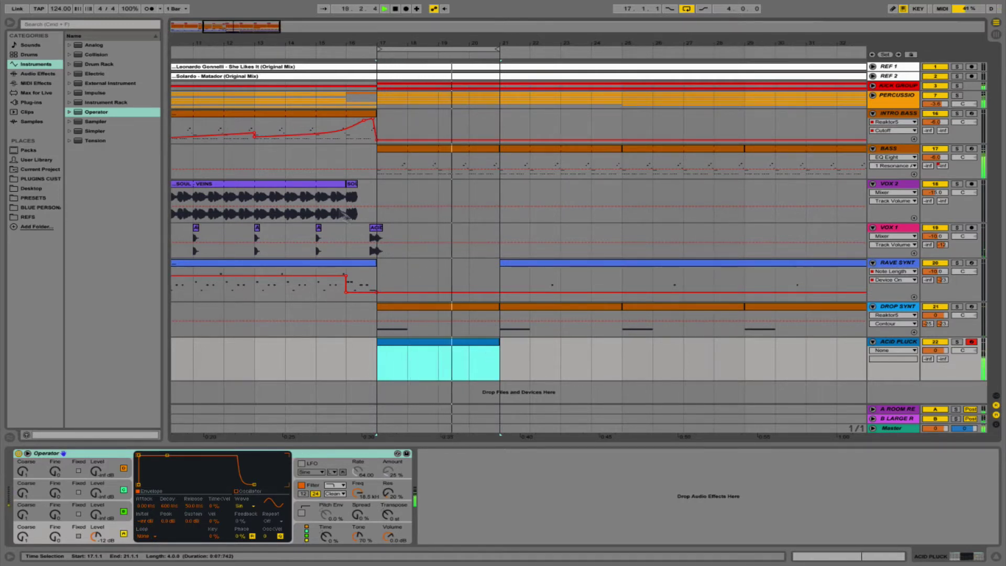
{"action": "left_click", "coordinate": [407, 9]}
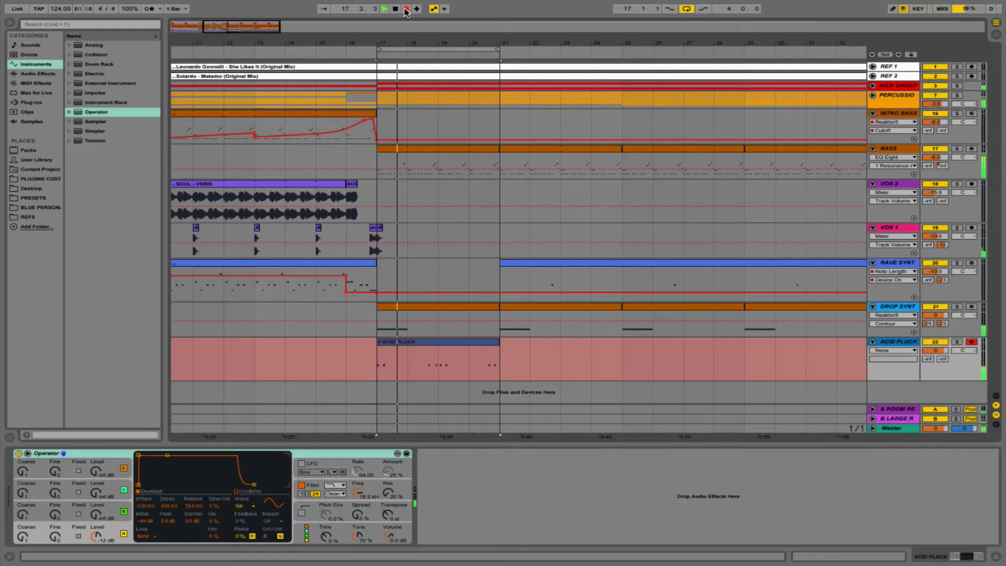
{"action": "left_click", "coordinate": [415, 9]}
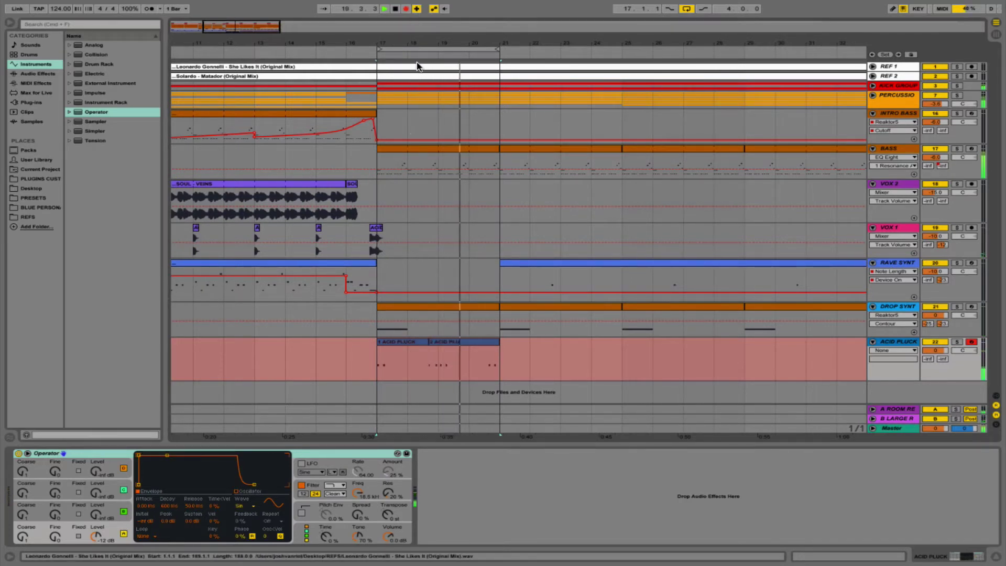
{"action": "key", "text": "space"}
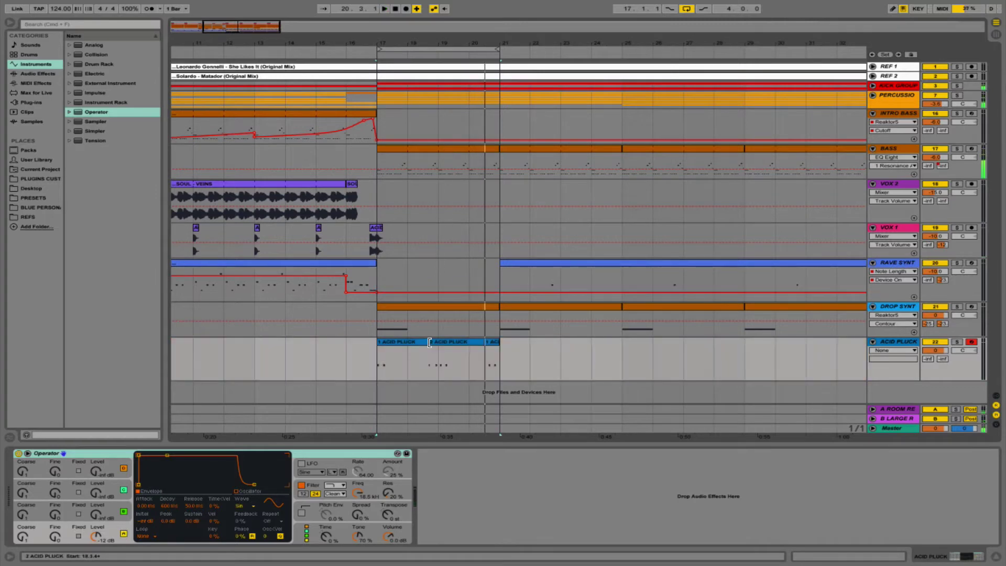
{"action": "left_click_drag", "start_coordinate": [376, 365], "coordinate": [494, 360]}
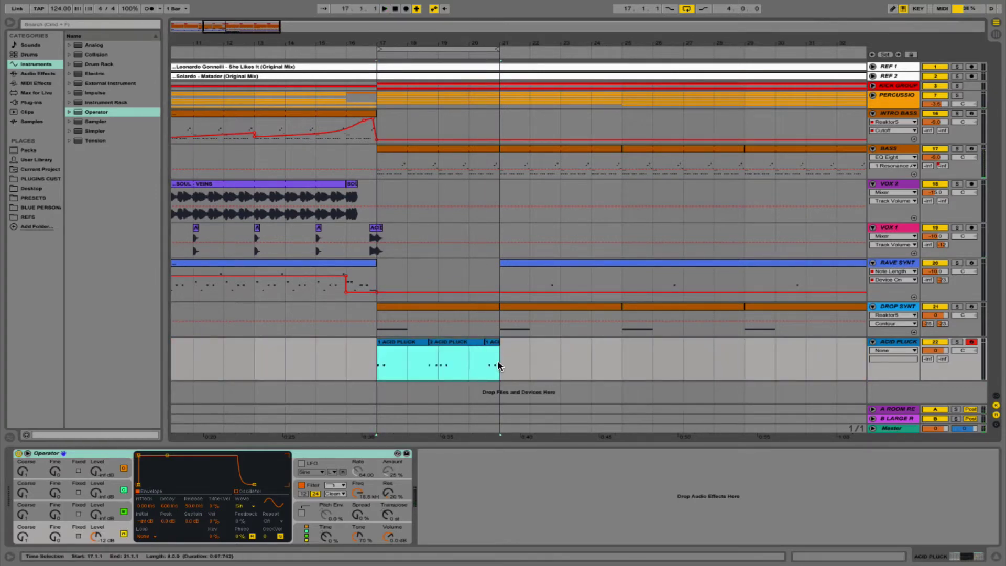
{"action": "key", "text": "super+j"}
Quantize all six G2 notes in the clip to 1/16 and audition the result
{"action": "double_click", "coordinate": [471, 346]}
{"action": "left_click", "coordinate": [431, 452]}
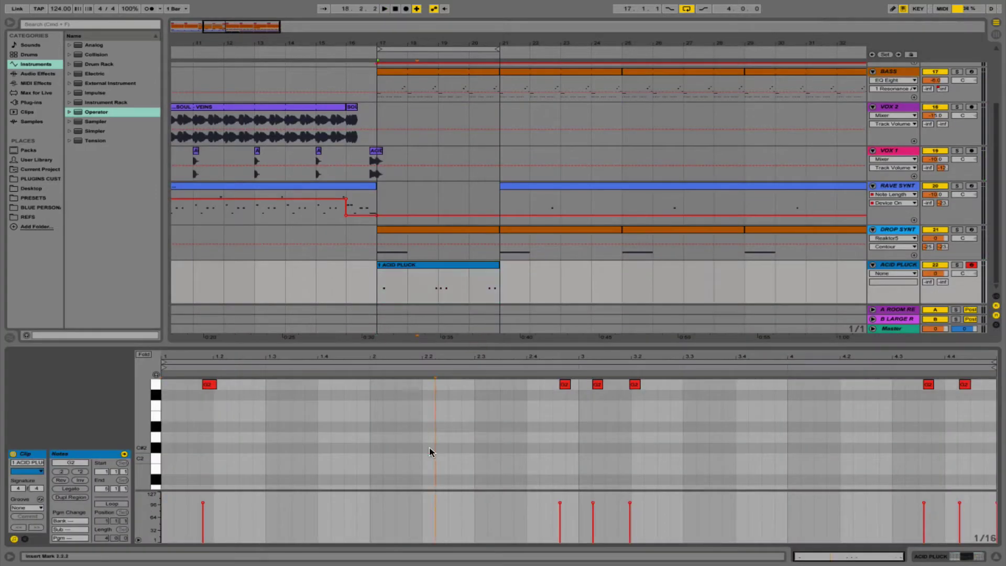
{"action": "key", "text": "super+a"}
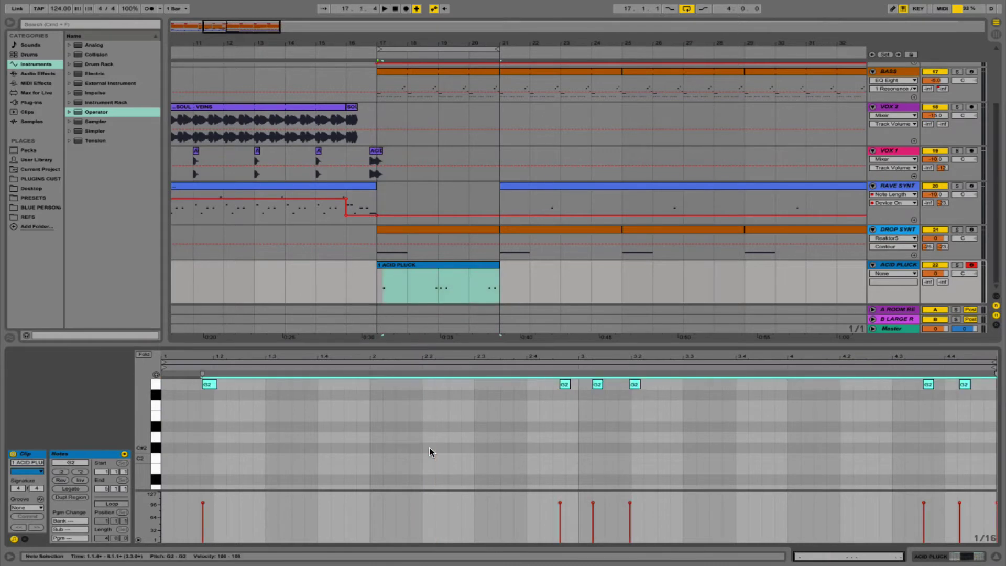
{"action": "key", "text": "super+shift+u"}
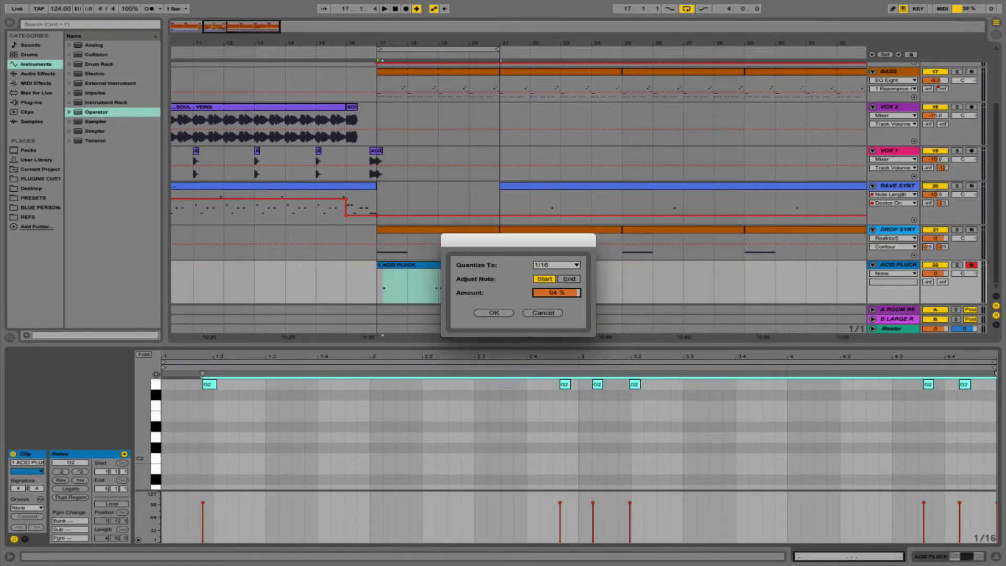
{"action": "left_click", "coordinate": [494, 312]}
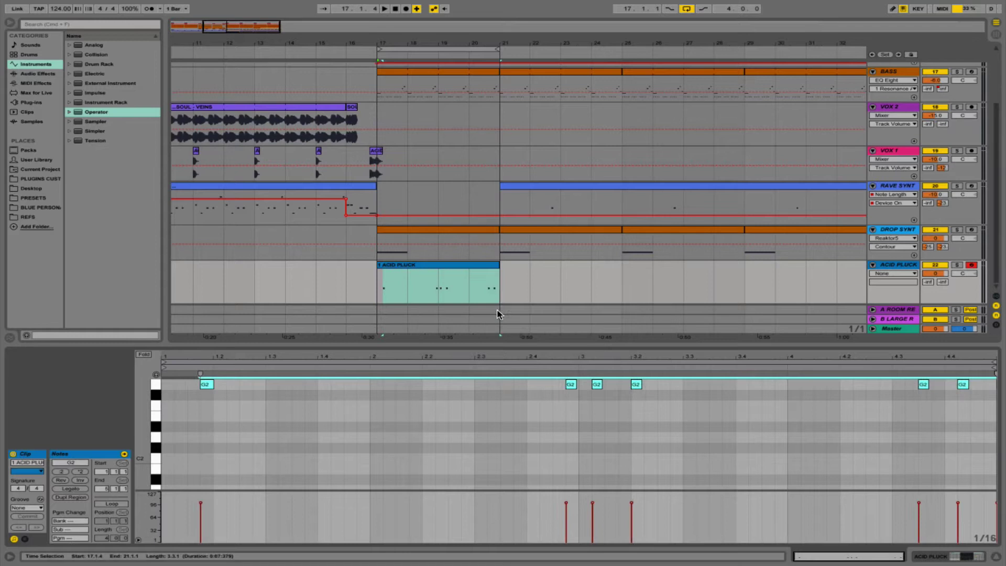
{"action": "key", "text": "space"}
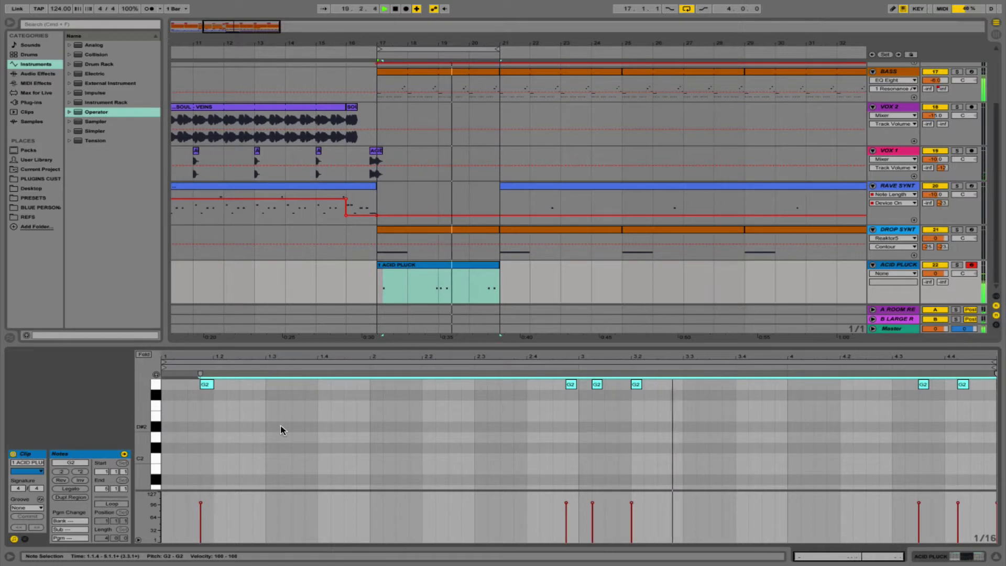
{"action": "key", "text": "space"}
Delete the first G2 note and shift the three middle notes earlier by sixteenths
{"action": "left_click_drag", "start_coordinate": [189, 386], "coordinate": [252, 385]}
{"action": "key", "text": "Delete"}
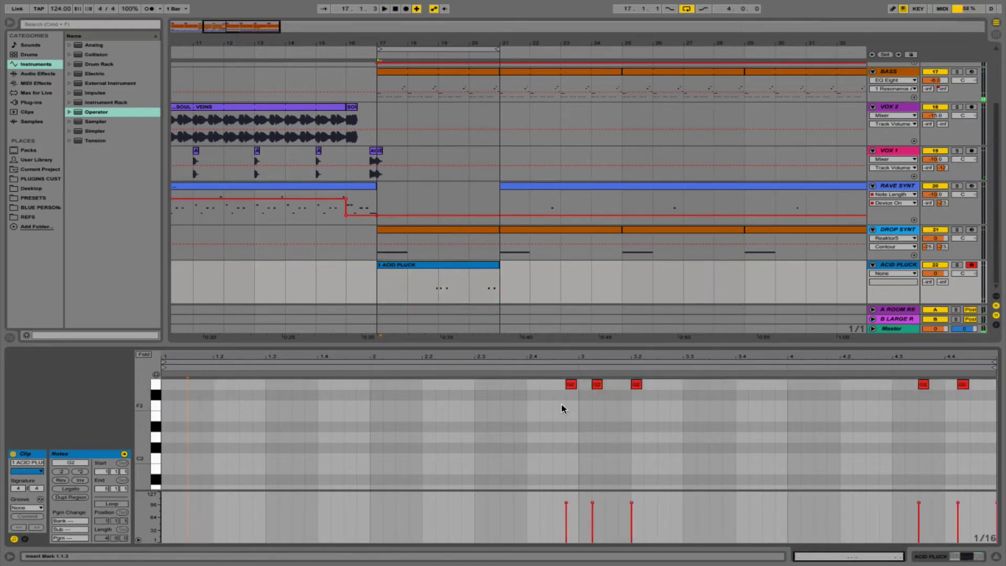
{"action": "left_click_drag", "start_coordinate": [561, 409], "coordinate": [679, 362]}
{"action": "key", "text": "Left"}
{"action": "key", "text": "Left"}
{"action": "key", "text": "space"}
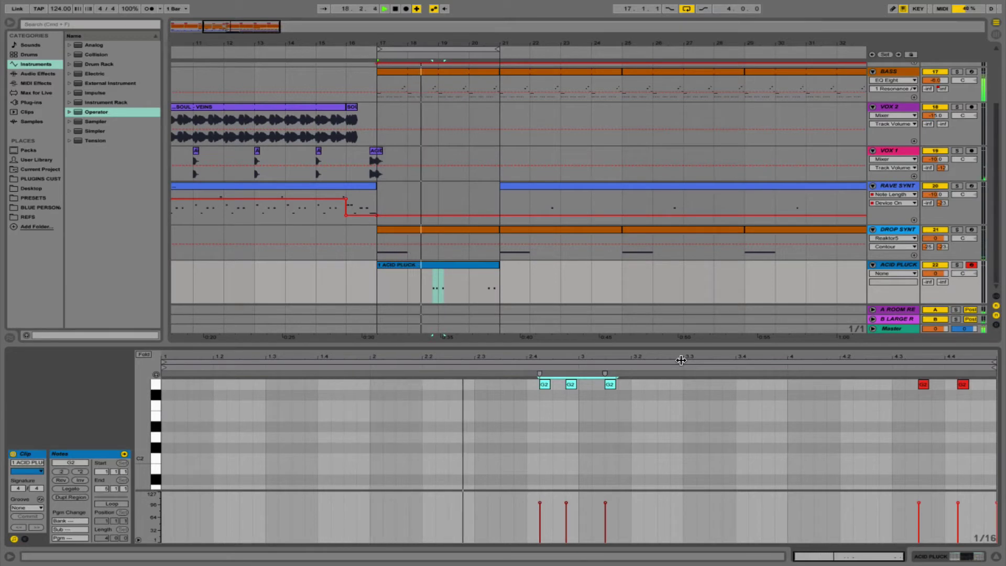
{"action": "key", "text": "Left"}
{"action": "key", "text": "Left"}
{"action": "key", "text": "Left"}
{"action": "key", "text": "space"}
{"action": "key", "text": "space"}
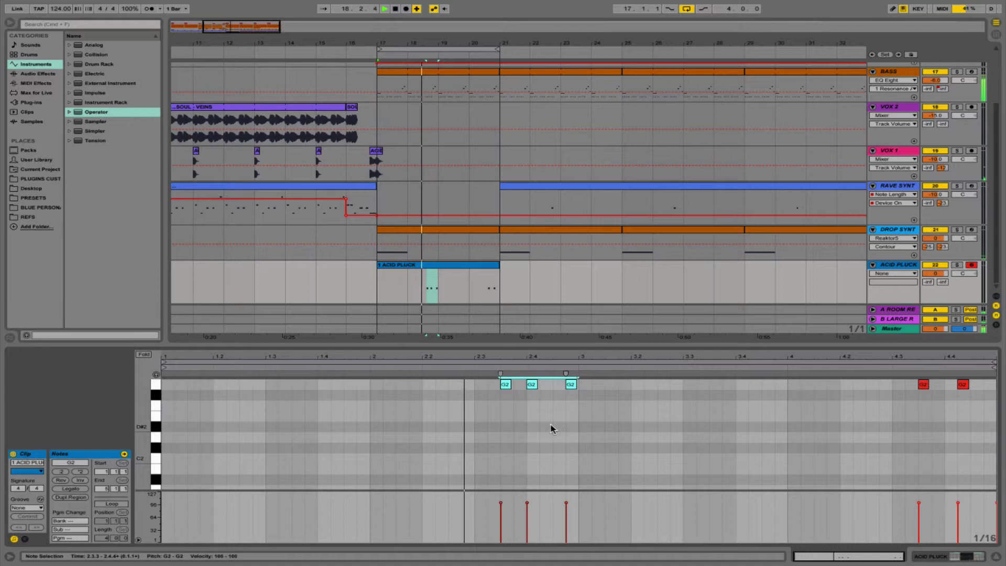
Add a lengthened G2 note and a beat-3 G2 note, duplicating and nudging it later
{"action": "double_click", "coordinate": [545, 386]}
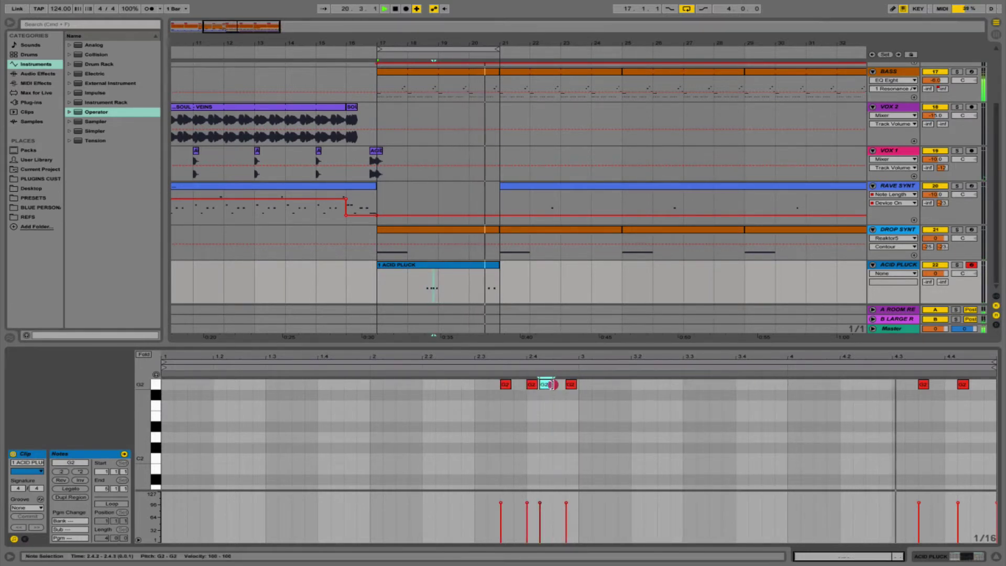
{"action": "left_click_drag", "start_coordinate": [551, 385], "coordinate": [566, 386]}
{"action": "double_click", "coordinate": [583, 386]}
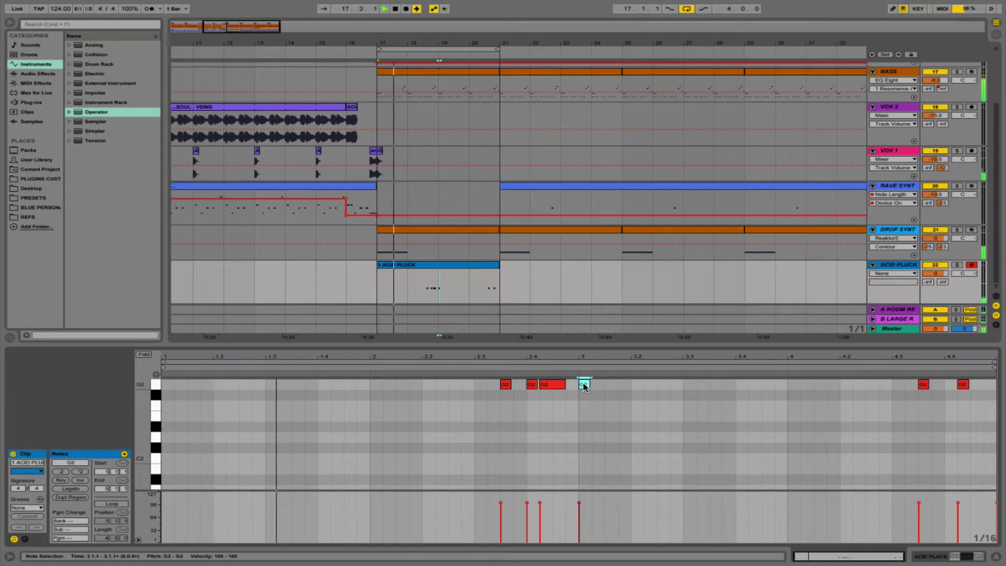
{"action": "key", "text": "super+d"}
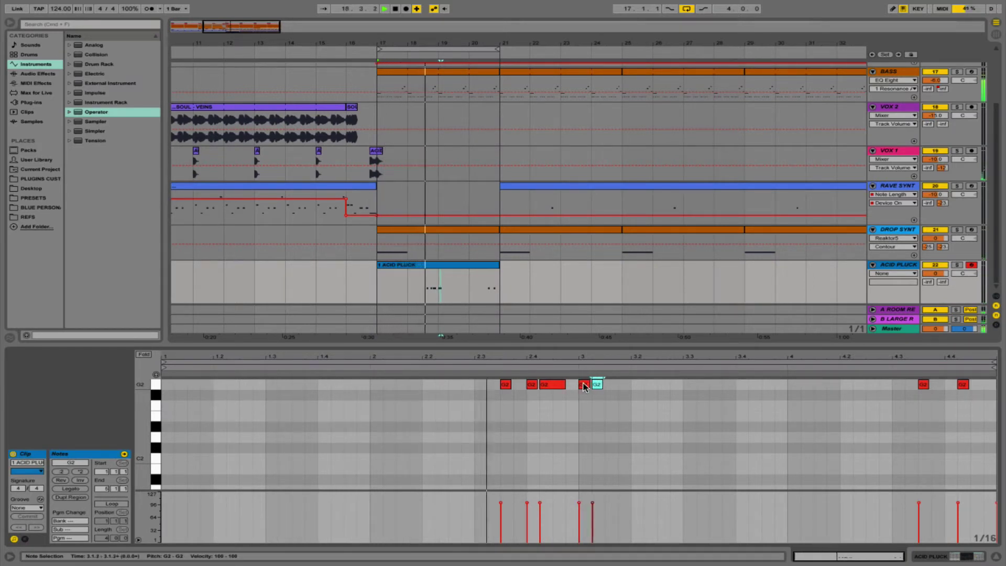
{"action": "key", "text": "Right"}
{"action": "key", "text": "Right"}
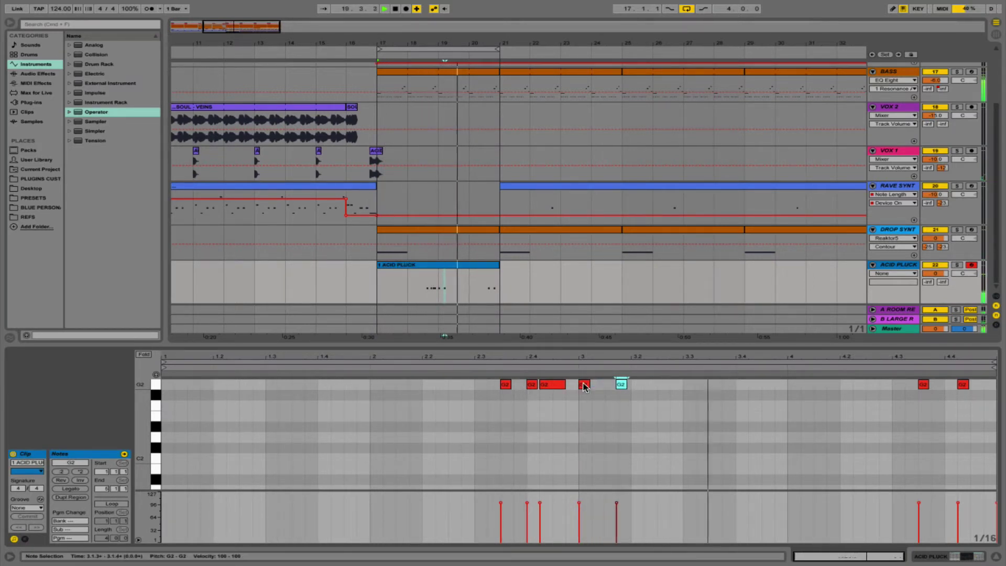
Delete the two late G2 notes, shorten the long note, and nudge the last note later
{"action": "left_click", "coordinate": [546, 388]}
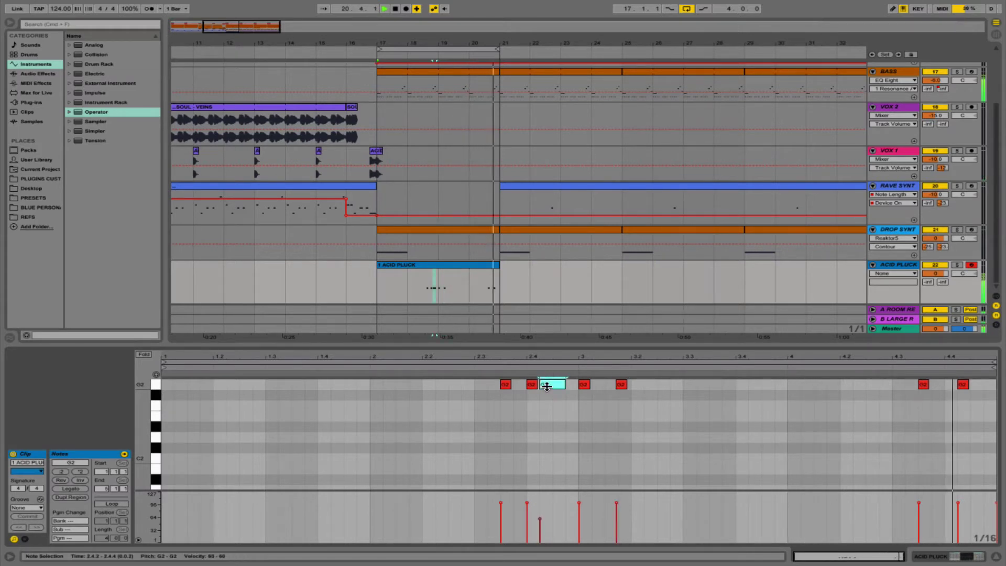
{"action": "left_click_drag", "start_coordinate": [860, 408], "coordinate": [983, 380]}
{"action": "key", "text": "Delete"}
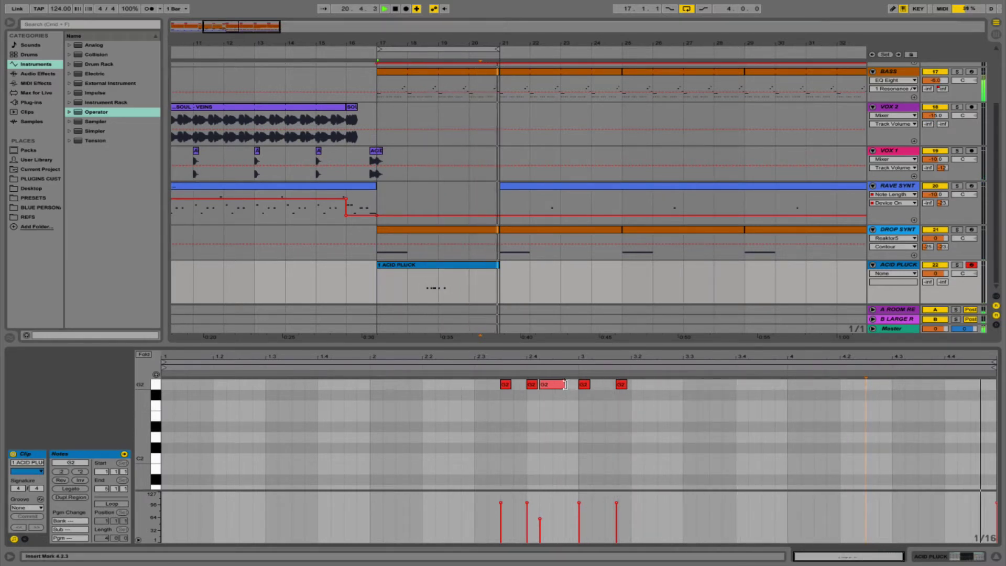
{"action": "left_click_drag", "start_coordinate": [565, 384], "coordinate": [561, 407]}
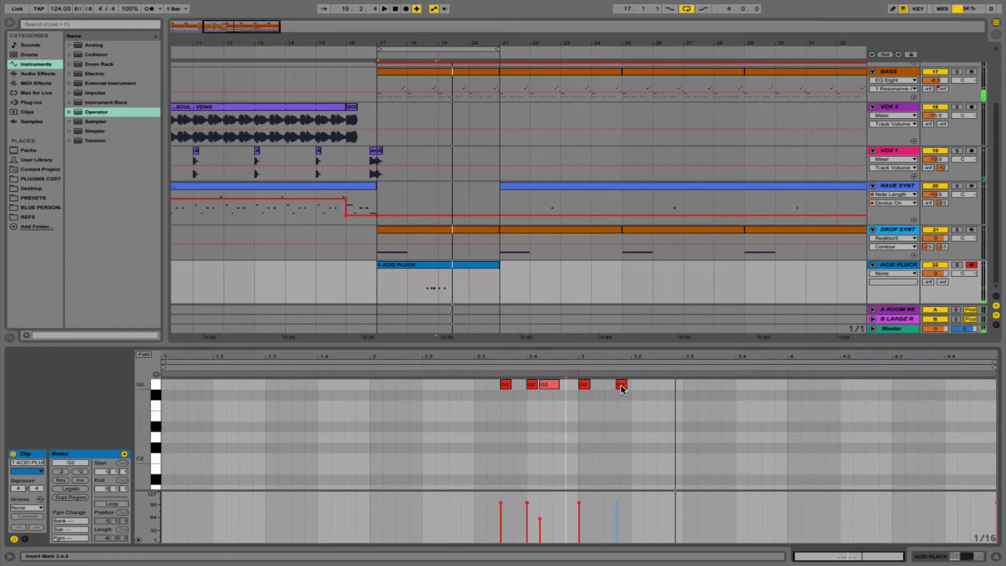
{"action": "left_click_drag", "start_coordinate": [622, 389], "coordinate": [623, 388]}
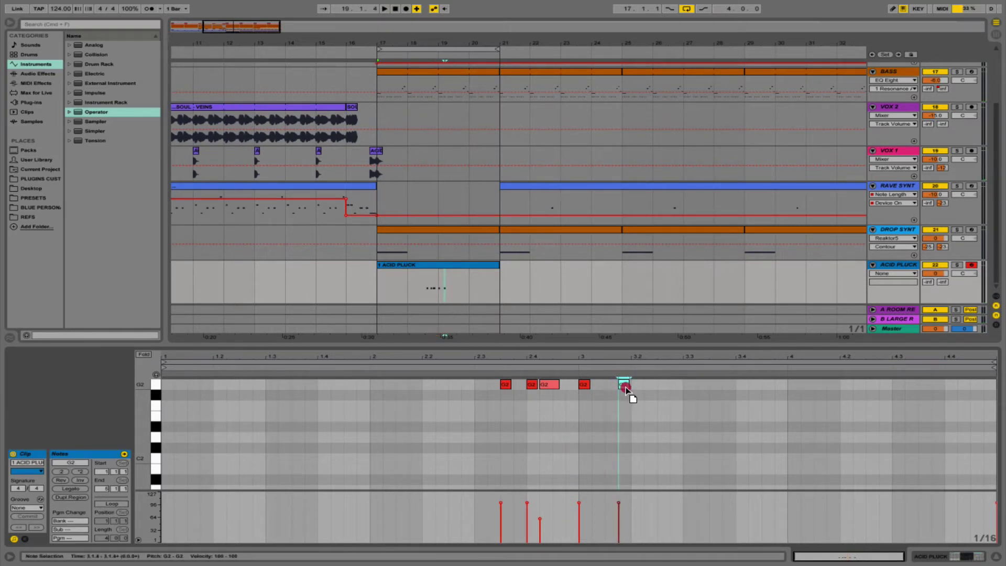
{"action": "left_click", "coordinate": [577, 401]}
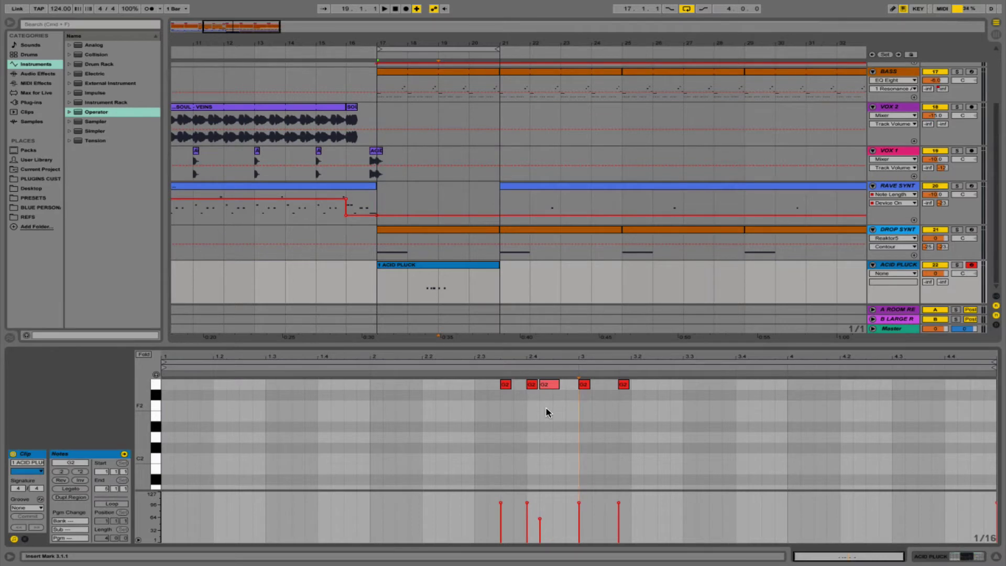
Show the Acid Pluck's Operator and change its oscillator waveform from Sine to Square D
{"action": "key", "text": "shift+Tab"}
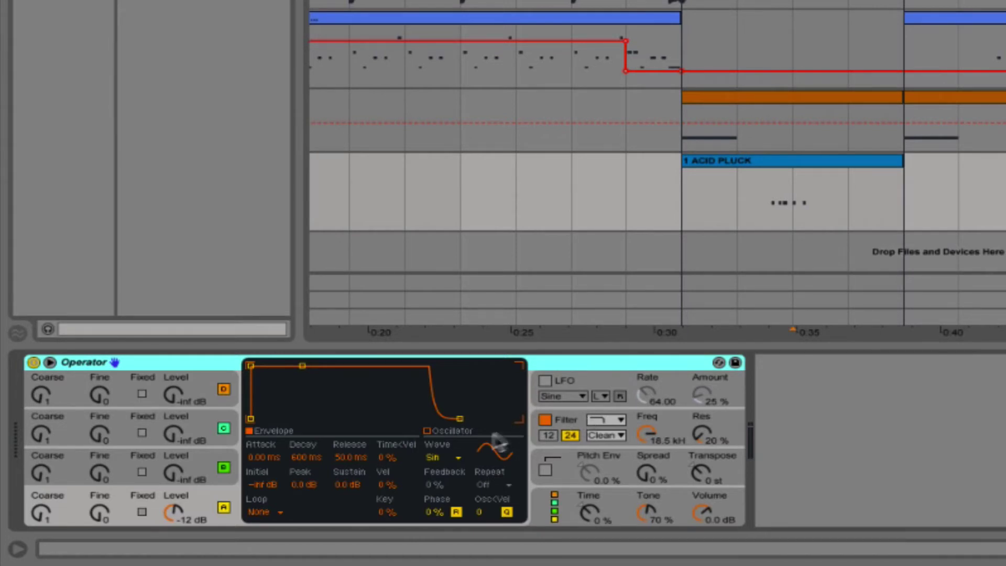
{"action": "left_click", "coordinate": [428, 458]}
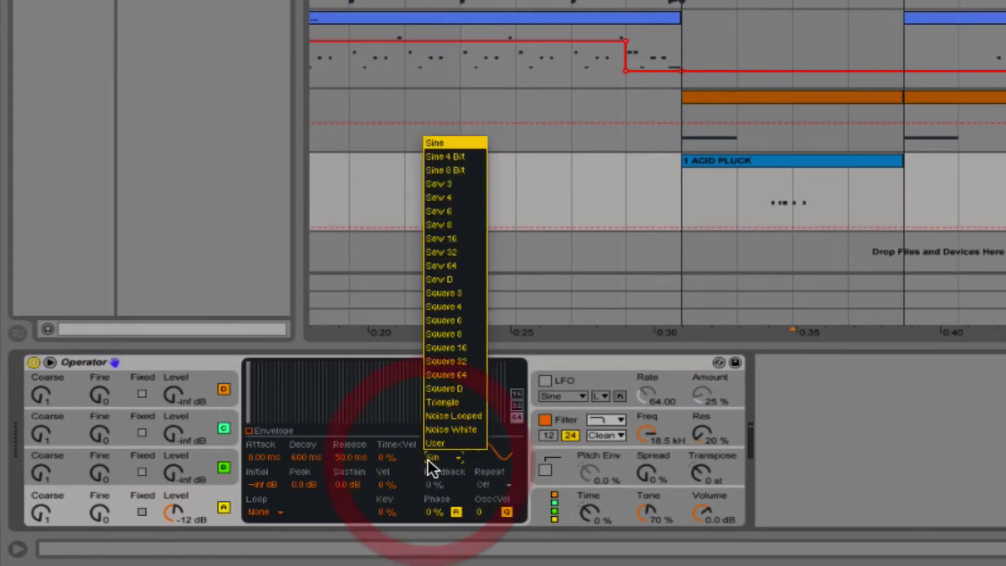
{"action": "left_click", "coordinate": [450, 278]}
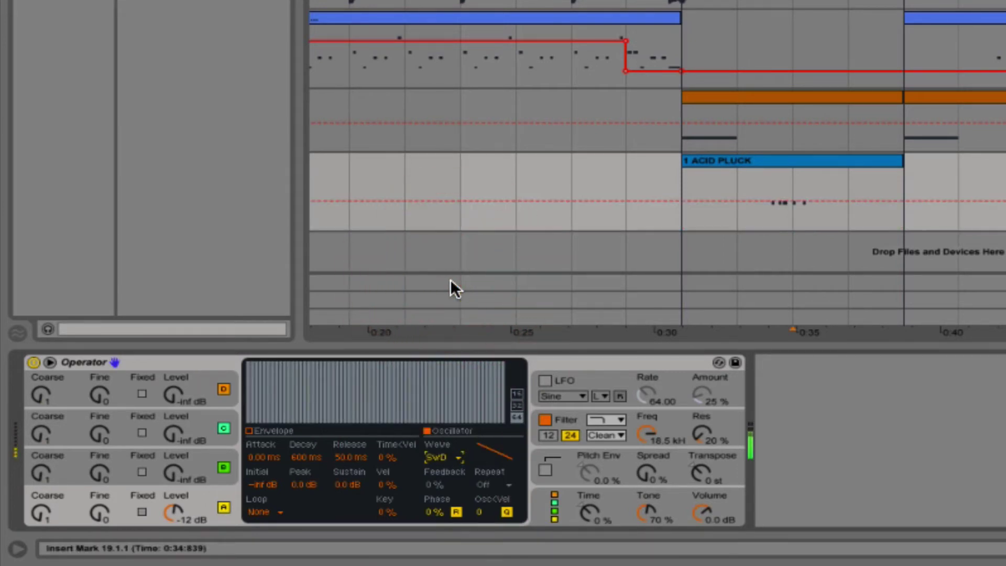
{"action": "left_click", "coordinate": [439, 459]}
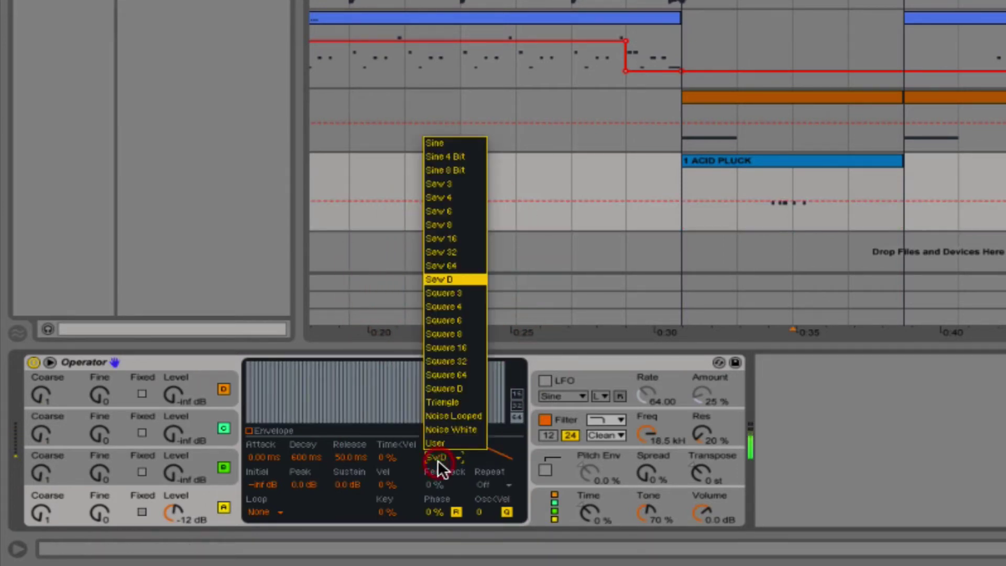
{"action": "left_click", "coordinate": [440, 388]}
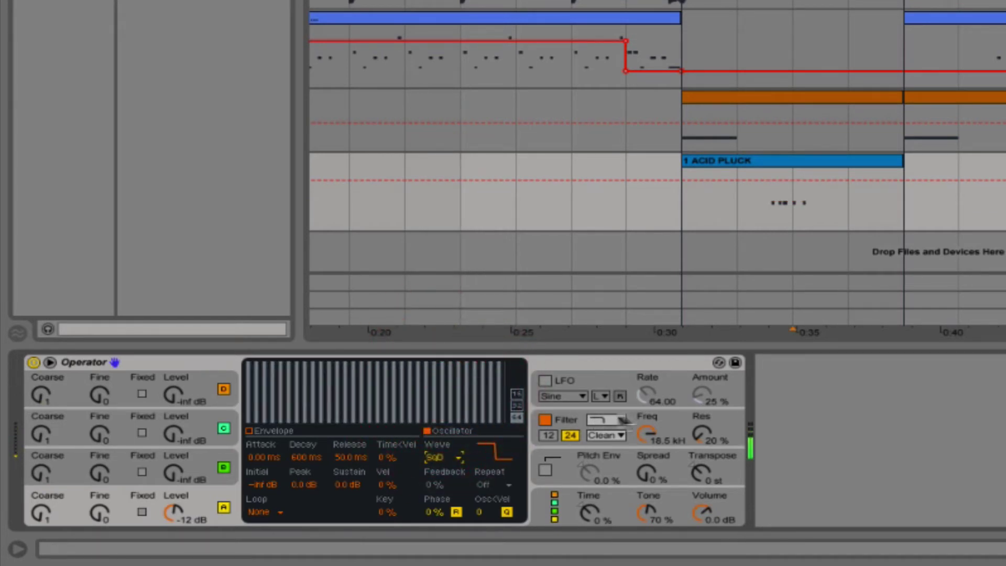
Sweep Operator's filter cutoff down to 30 Hz and raise its resonance, with bars 18–20 selected
{"action": "left_click_drag", "start_coordinate": [651, 440], "coordinate": [652, 477]}
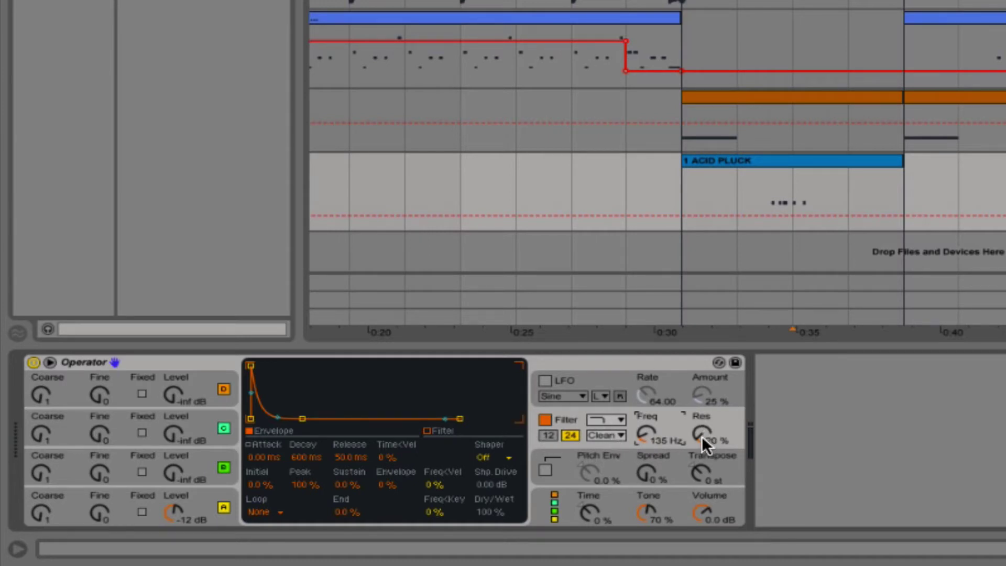
{"action": "left_click_drag", "start_coordinate": [702, 435], "coordinate": [702, 409]}
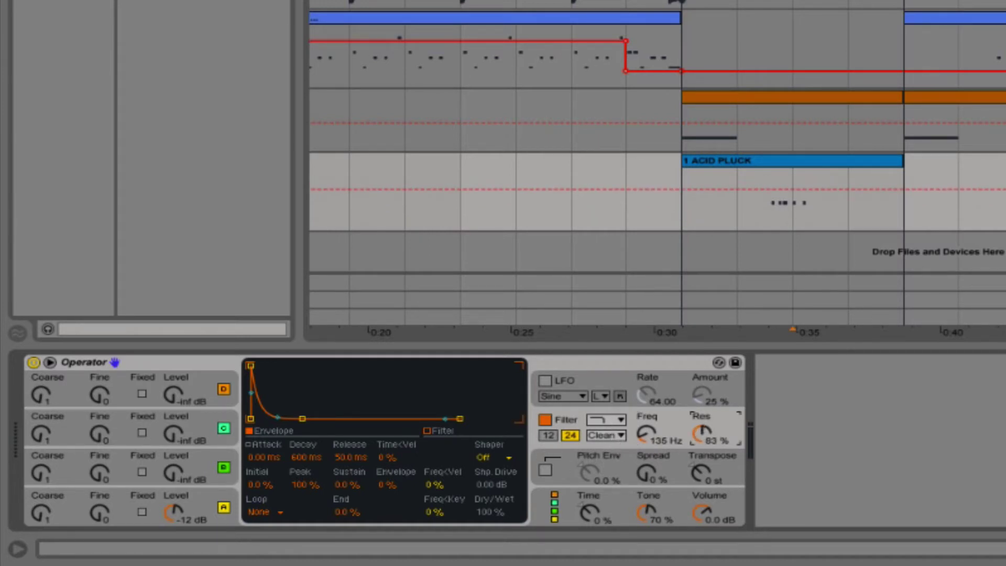
{"action": "mouse_move", "coordinate": [640, 429]}
{"action": "left_mouse_down"}
{"action": "mouse_move", "coordinate": [640, 401]}
{"action": "mouse_move", "coordinate": [640, 425]}
{"action": "left_mouse_up"}
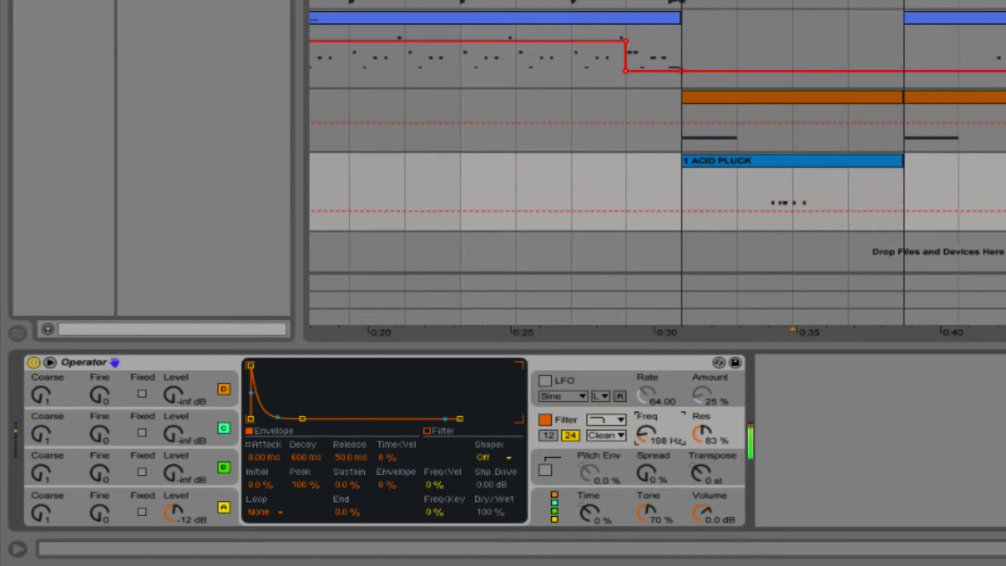
{"action": "left_click", "coordinate": [712, 514]}
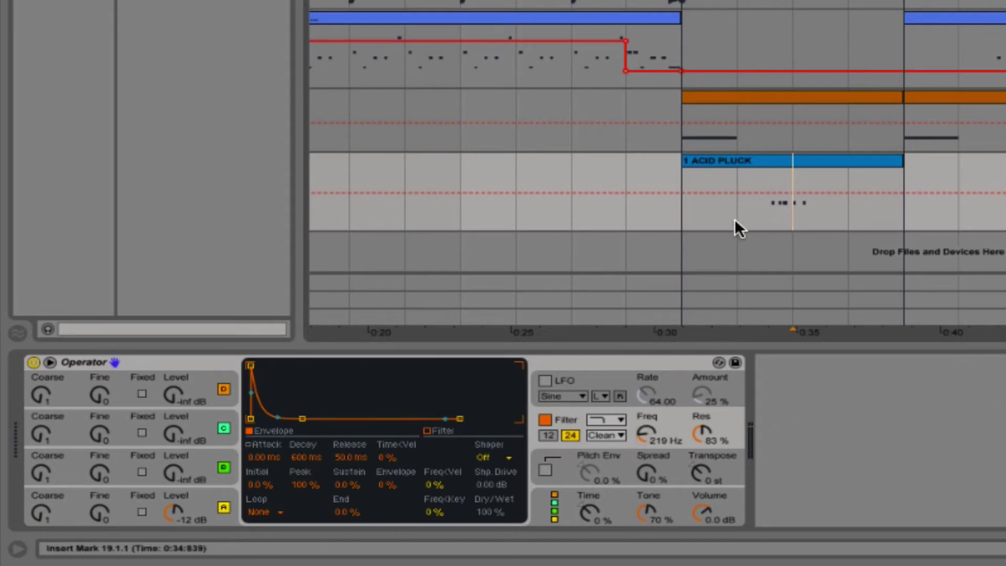
{"action": "left_click_drag", "start_coordinate": [782, 214], "coordinate": [829, 205]}
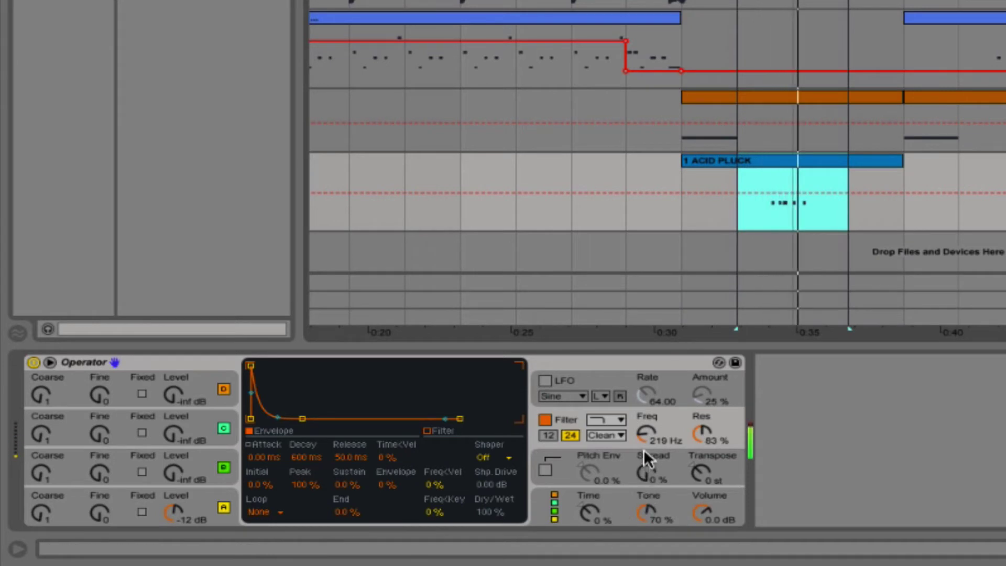
{"action": "left_click_drag", "start_coordinate": [645, 433], "coordinate": [646, 461]}
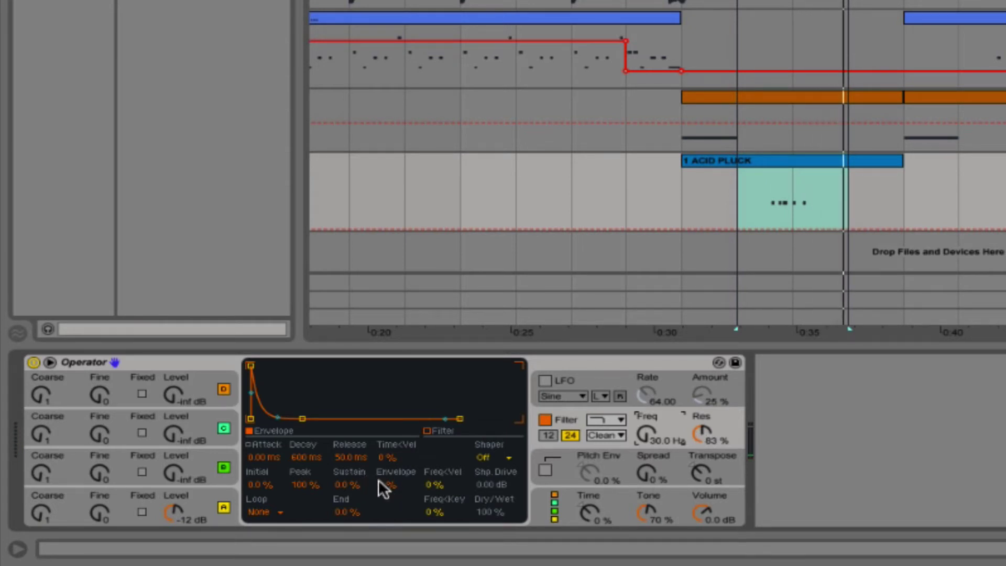
Set filter envelope amount to 100%, resonance to 42%, and oscillator A coarse to 0.5
{"action": "left_click", "coordinate": [568, 413]}
{"action": "left_click", "coordinate": [638, 437]}
{"action": "left_click_drag", "start_coordinate": [382, 483], "coordinate": [382, 430]}
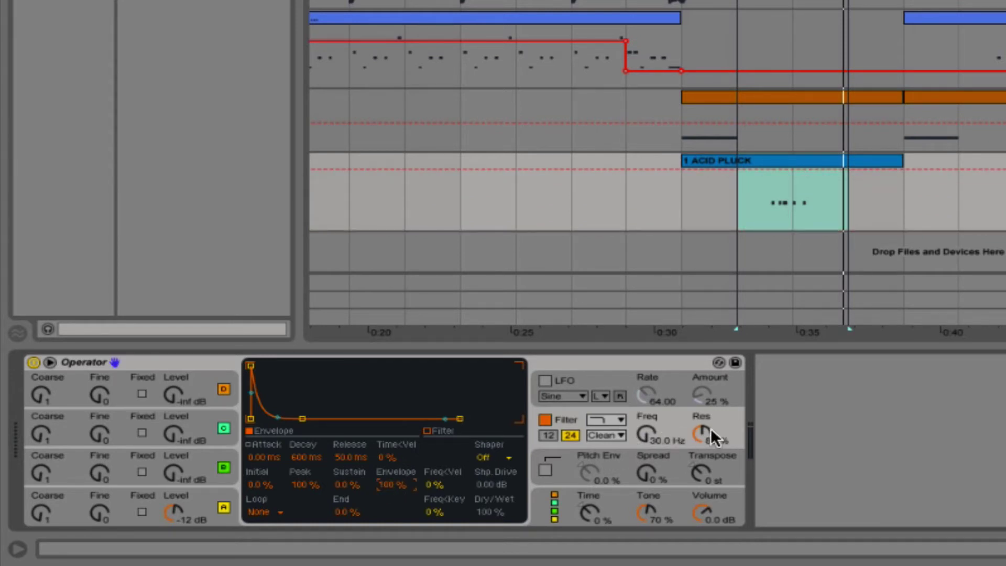
{"action": "left_click_drag", "start_coordinate": [711, 429], "coordinate": [713, 434]}
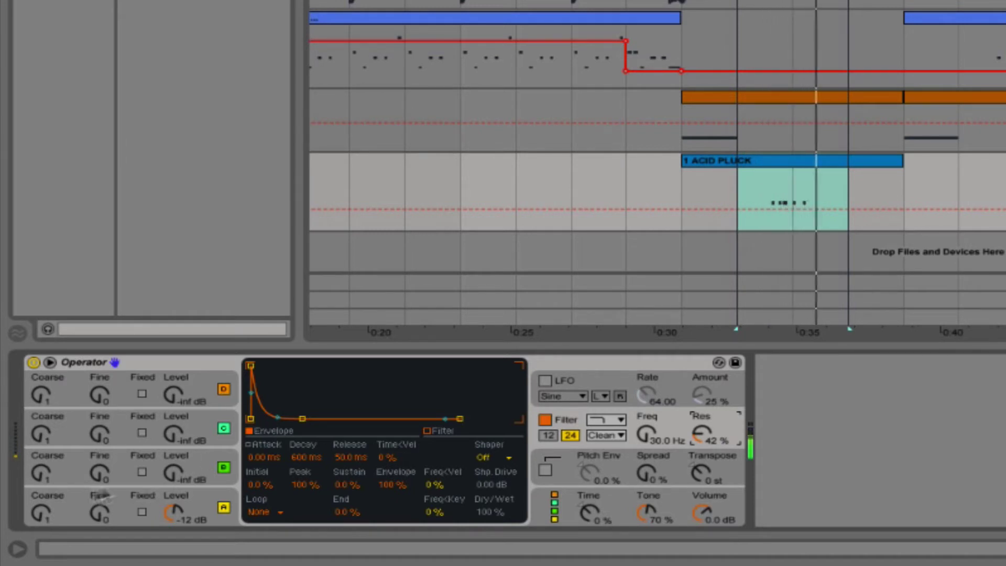
{"action": "left_click_drag", "start_coordinate": [37, 507], "coordinate": [36, 511]}
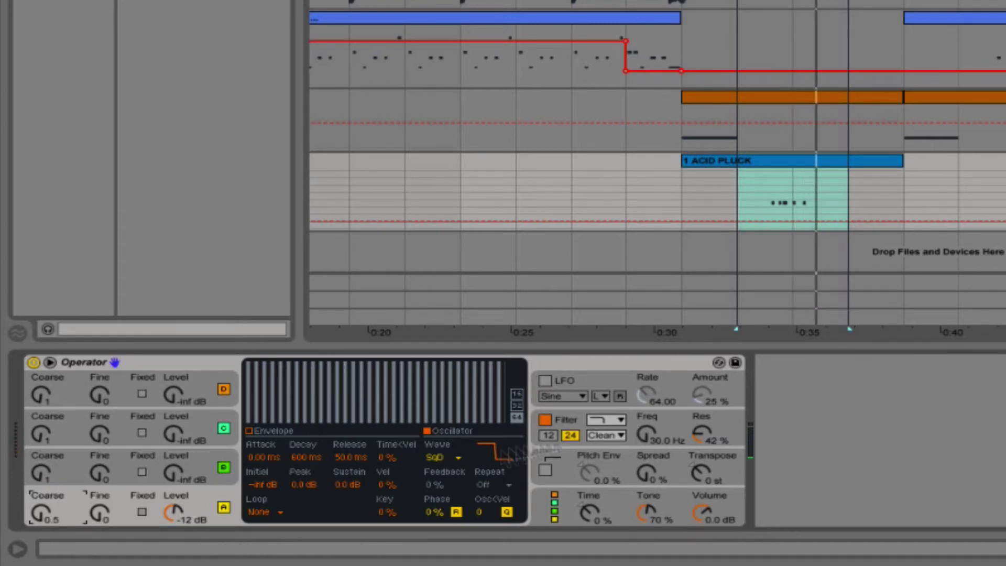
Raise filter resonance to 65% and switch Operator's display to the filter envelope (600 ms decay)
{"action": "left_click_drag", "start_coordinate": [719, 433], "coordinate": [718, 417]}
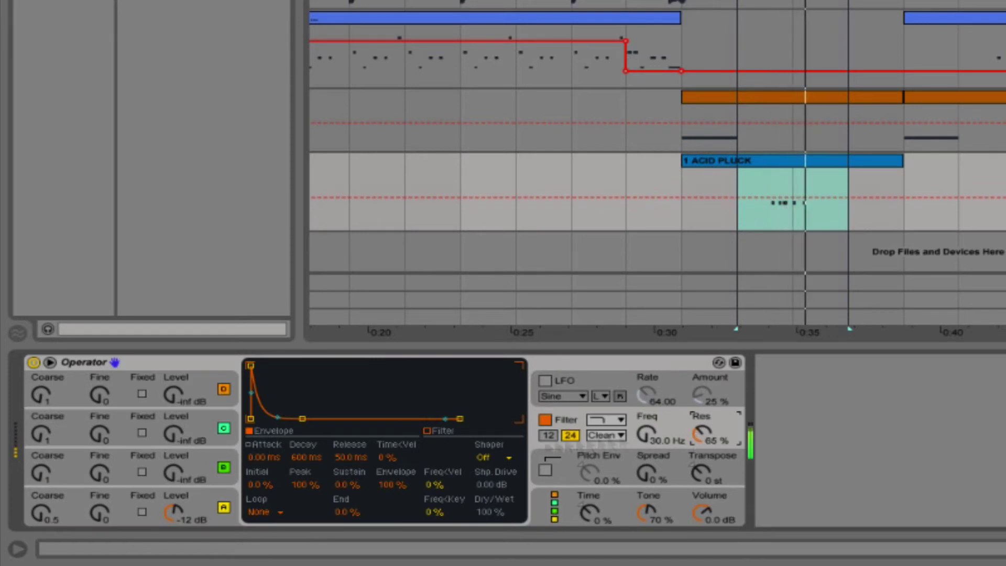
{"action": "left_click", "coordinate": [36, 511]}
{"action": "mouse_move", "coordinate": [36, 511]}
{"action": "left_mouse_down"}
{"action": "mouse_move", "coordinate": [36, 500]}
{"action": "mouse_move", "coordinate": [35, 511]}
{"action": "left_mouse_up"}
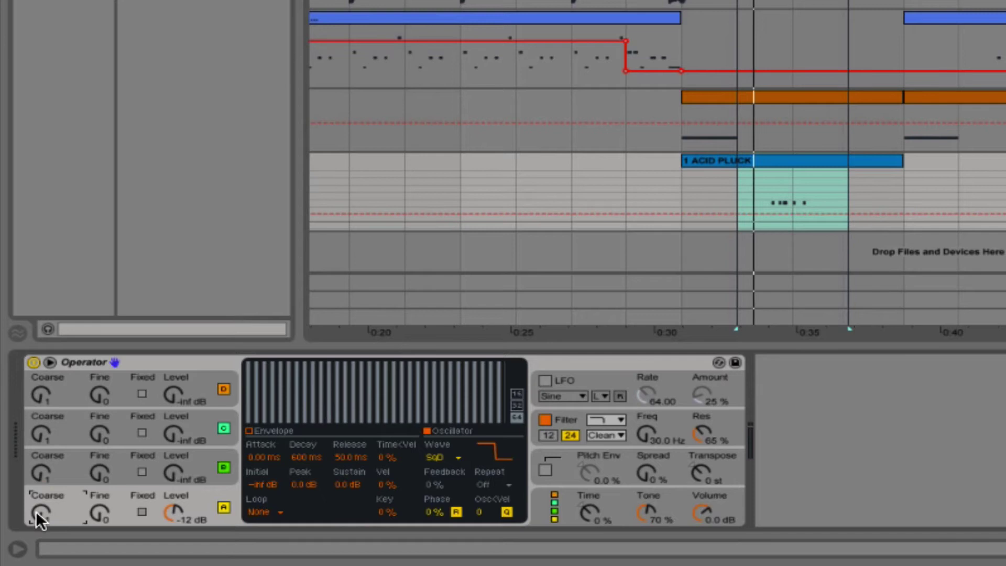
{"action": "scroll", "coordinate": [36, 511], "scroll_direction": "down", "scroll_amount": 1}
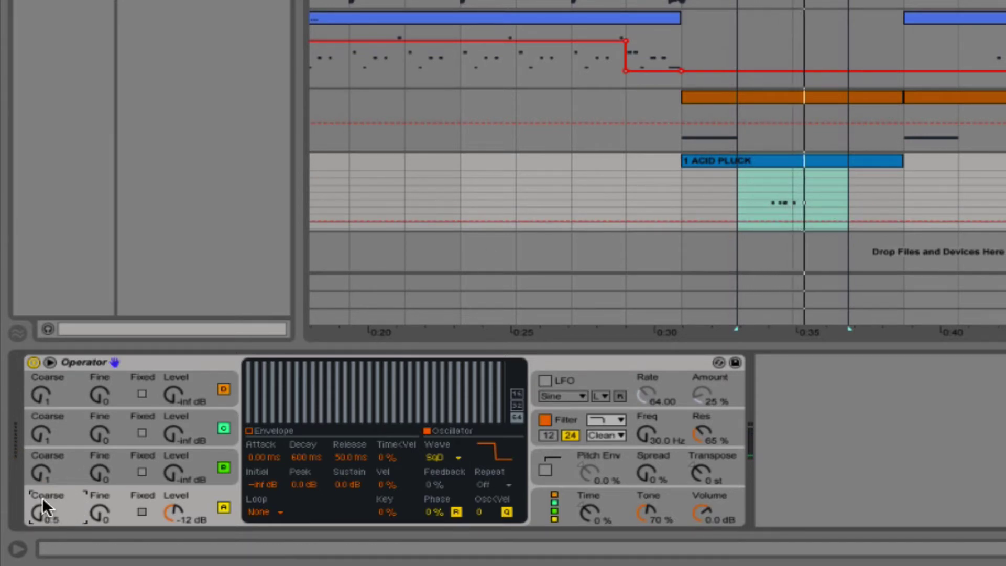
{"action": "key", "text": "space"}
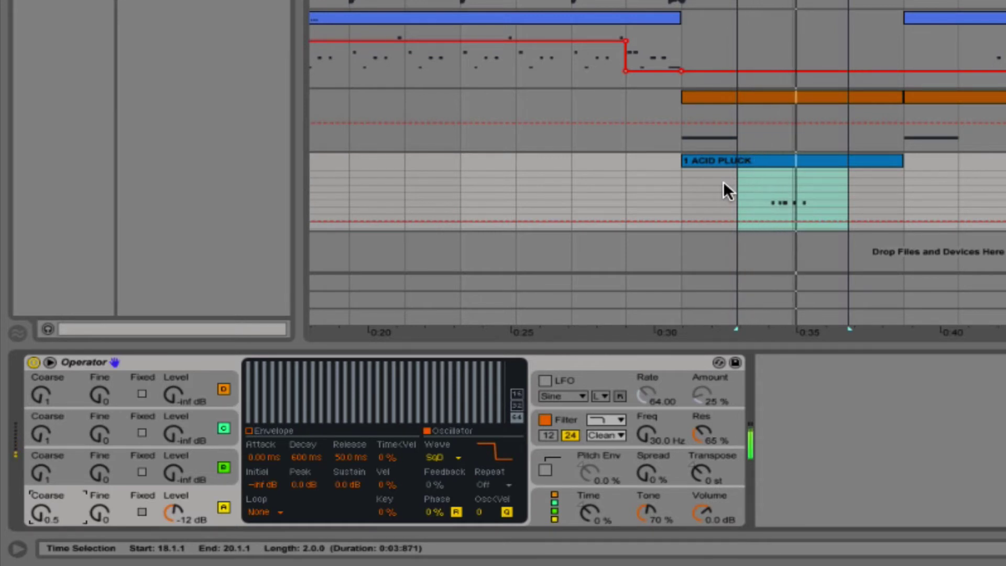
{"action": "left_click", "coordinate": [559, 420]}
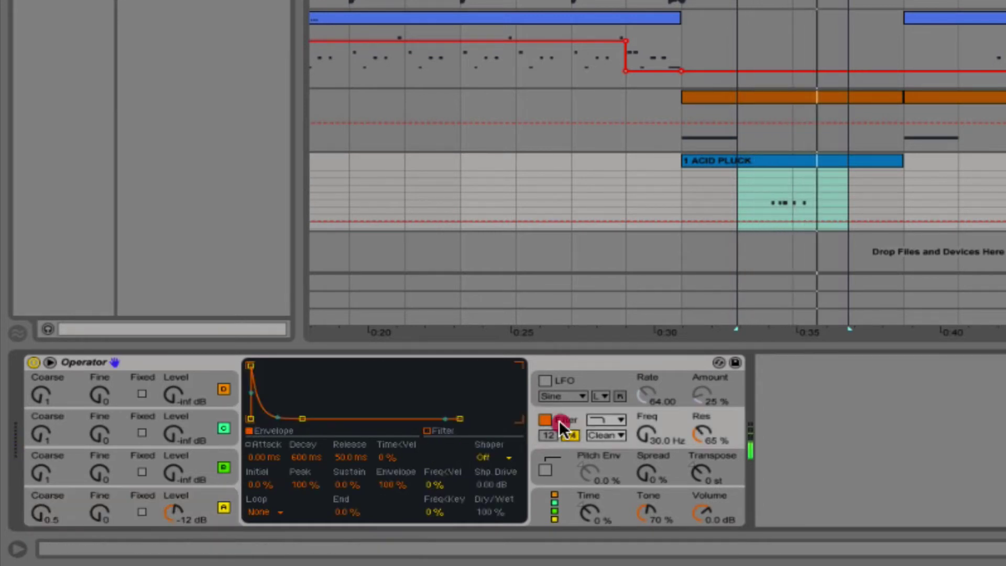
Group Operator into an Instrument Rack and show its eight macro knobs, all at 0
{"action": "right_click", "coordinate": [263, 458]}
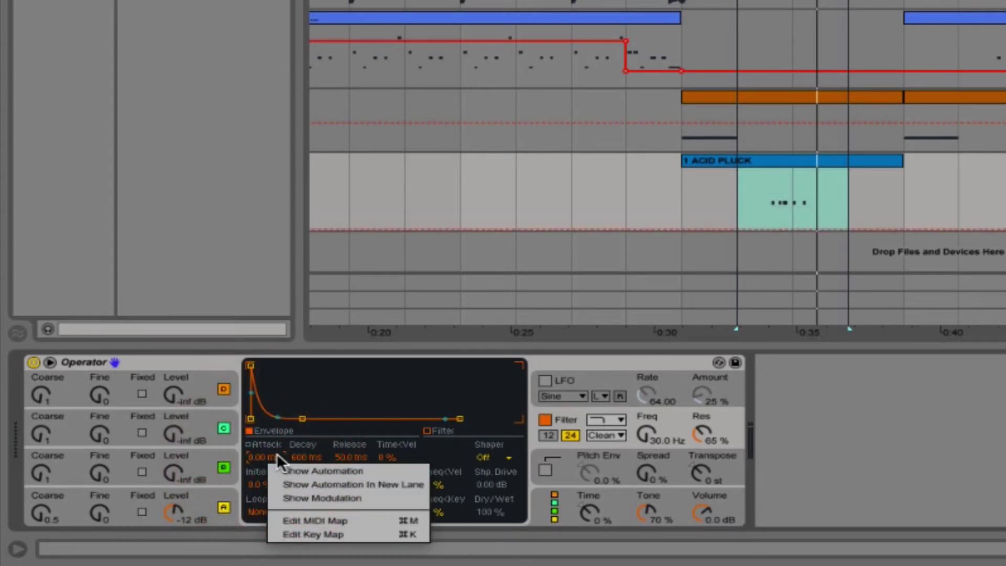
{"action": "left_click", "coordinate": [256, 448]}
{"action": "left_click", "coordinate": [212, 359]}
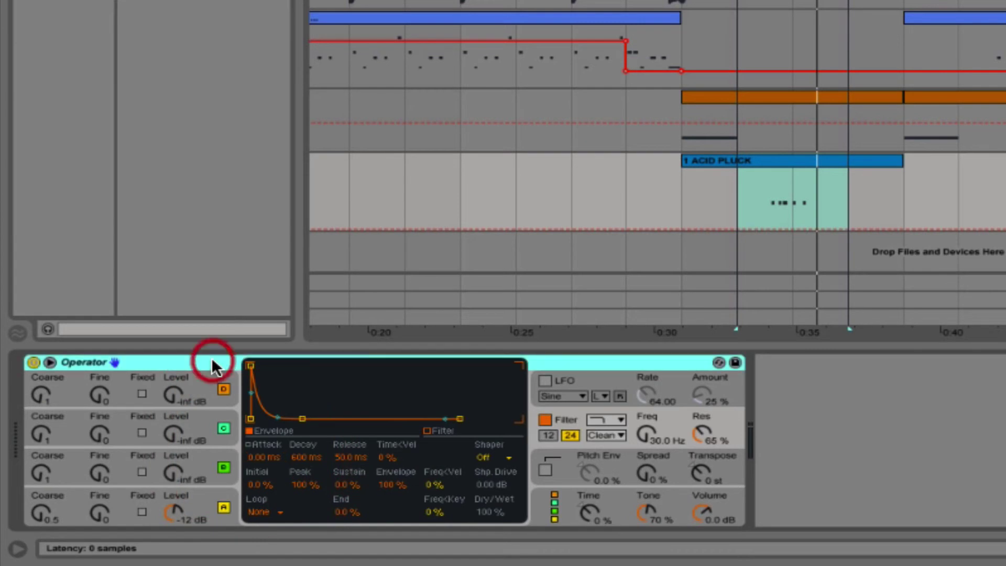
{"action": "key", "text": "ctrl+g"}
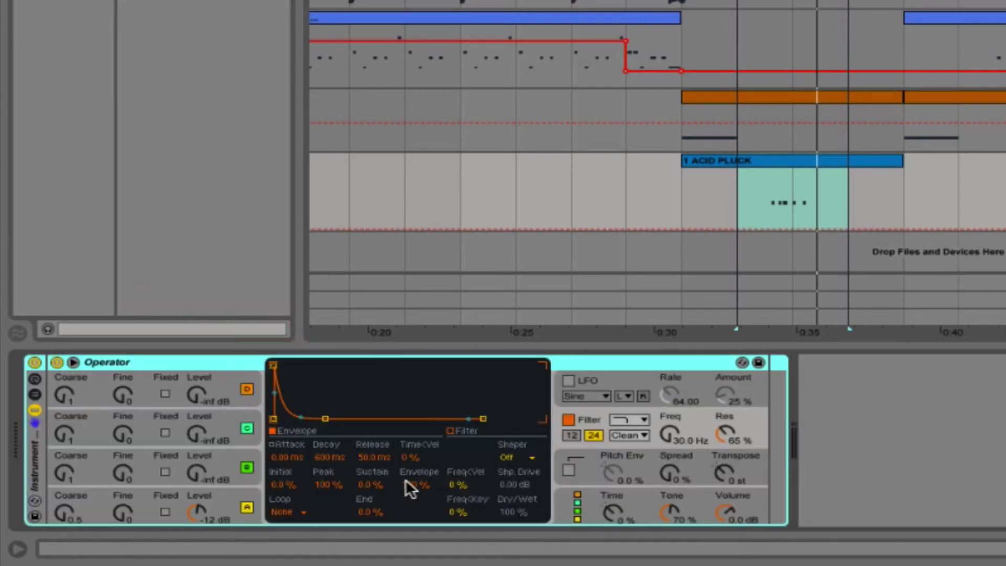
{"action": "left_click", "coordinate": [411, 483]}
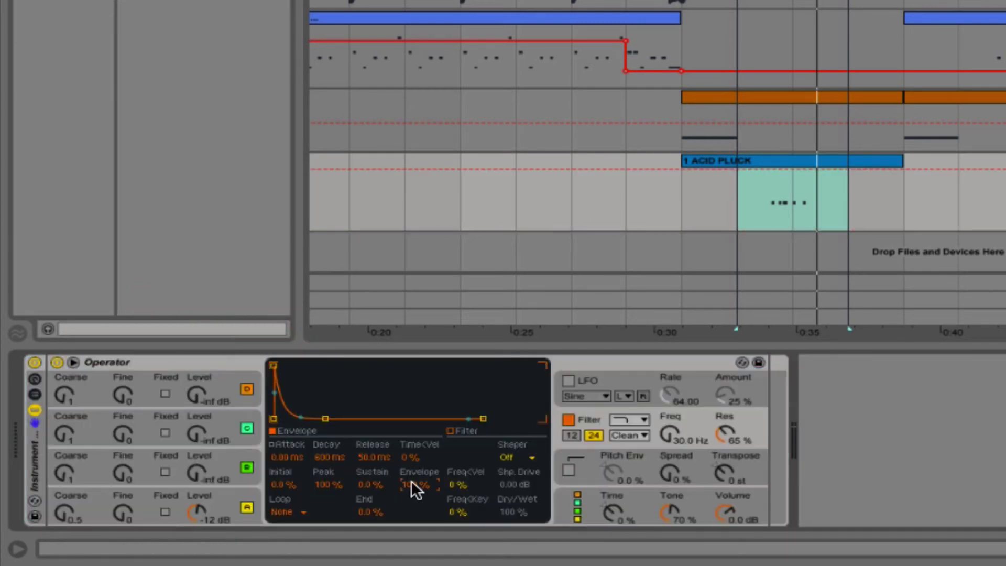
{"action": "left_click", "coordinate": [34, 378]}
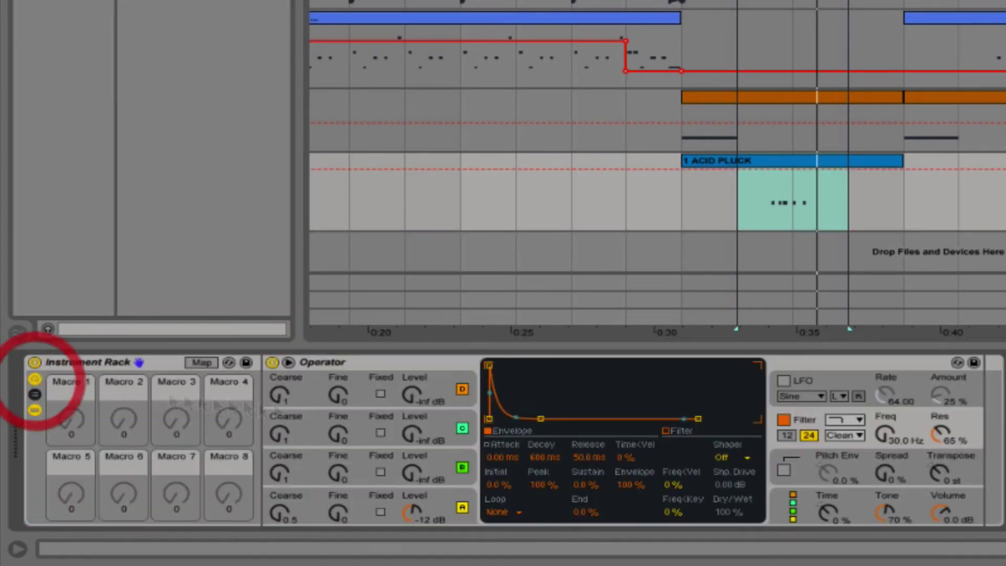
Map the filter envelope amount to Macro 8, name it ENV AMNT, and set it to 100%
{"action": "right_click", "coordinate": [627, 483]}
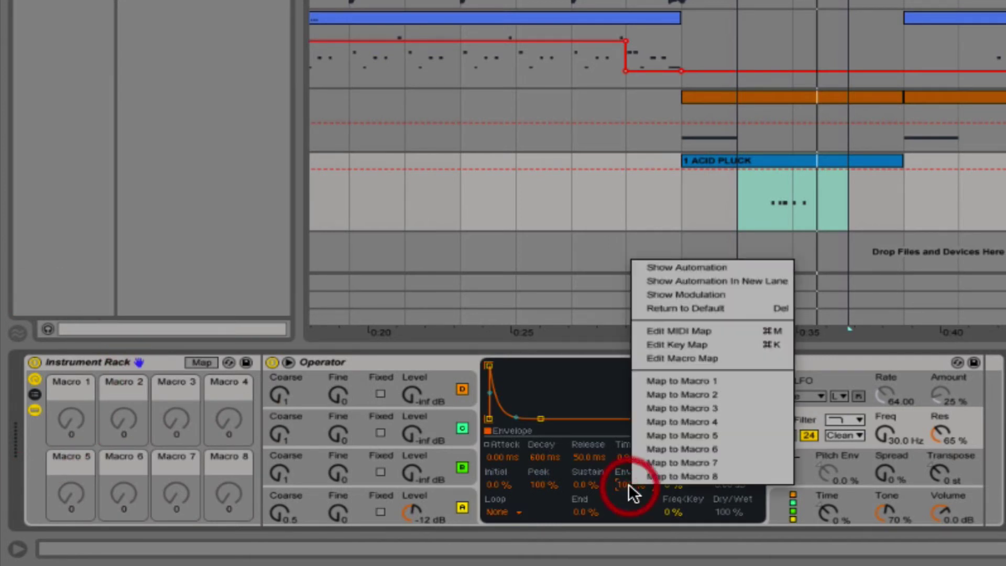
{"action": "left_click", "coordinate": [680, 475]}
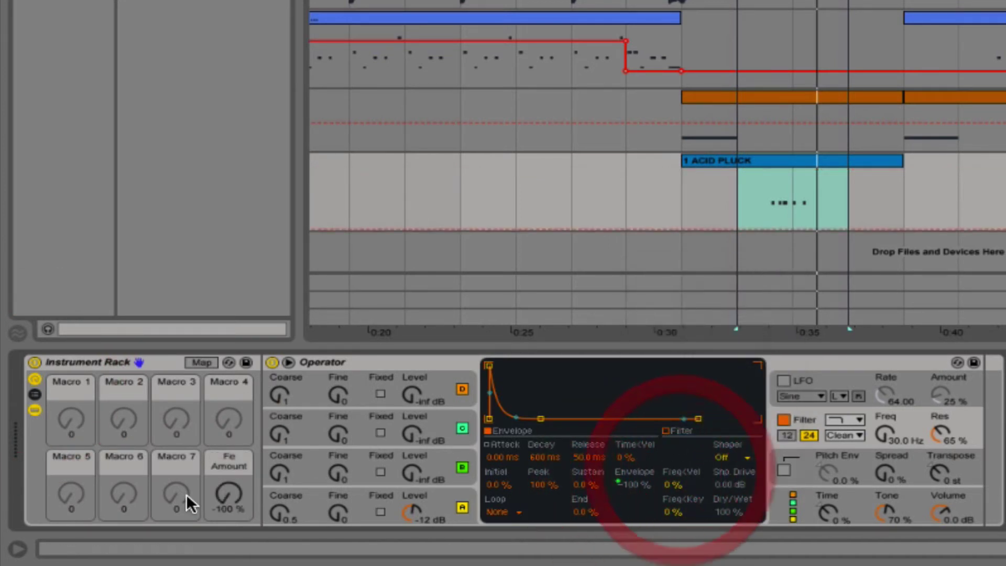
{"action": "left_click", "coordinate": [226, 465]}
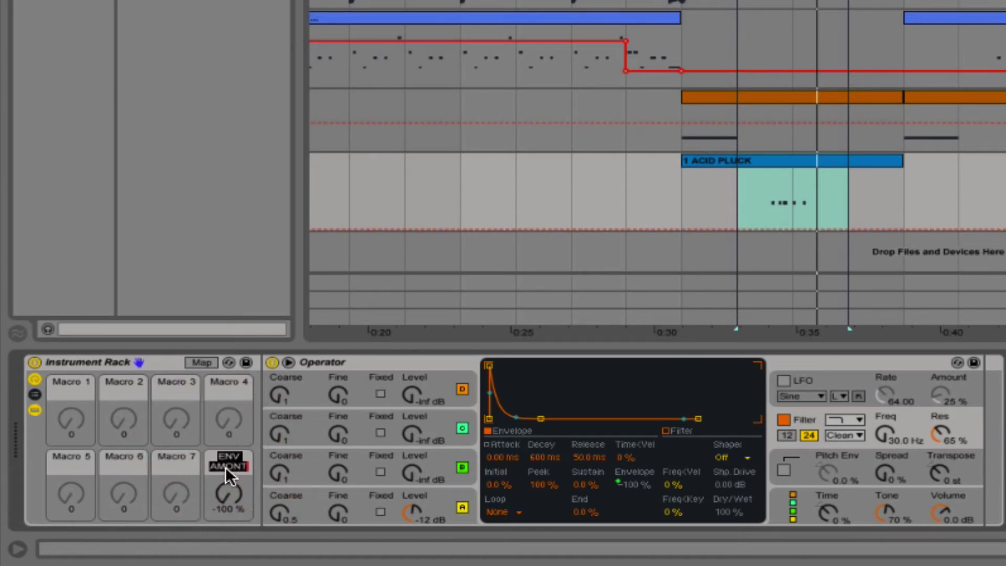
{"action": "left_click", "coordinate": [231, 463]}
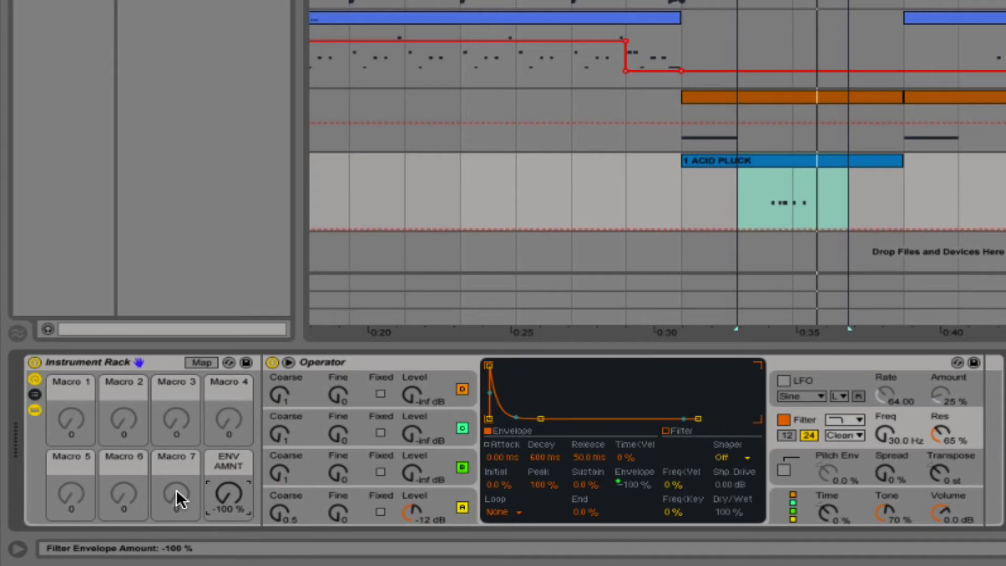
{"action": "left_click_drag", "start_coordinate": [226, 489], "coordinate": [227, 435]}
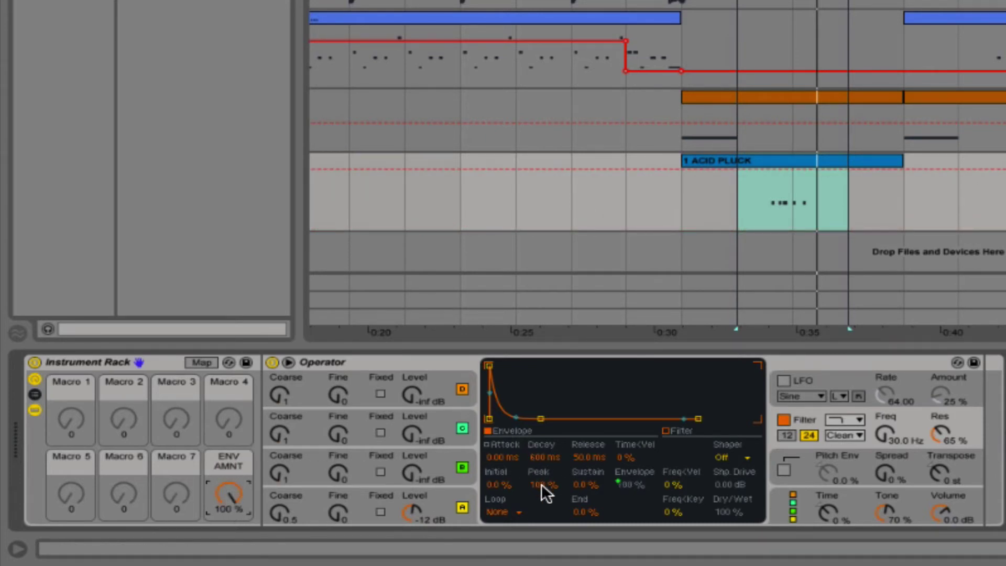
Map filter attack to Macro 1 named ATTK and filter decay to Macro 2 named DECAY
{"action": "right_click", "coordinate": [511, 454]}
{"action": "left_click", "coordinate": [561, 347]}
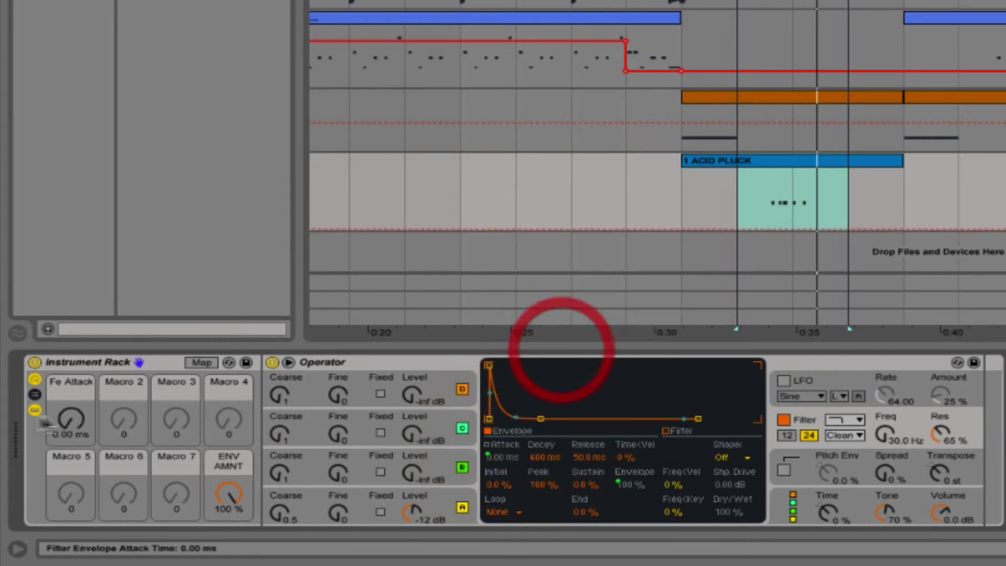
{"action": "left_click", "coordinate": [74, 382]}
{"action": "type", "text": "A"}
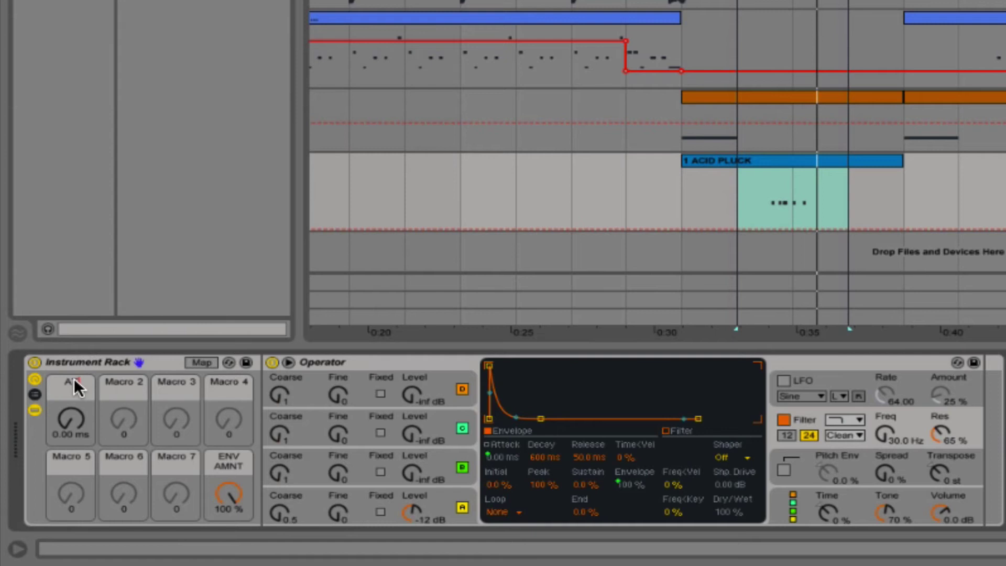
{"action": "type", "text": "TTK"}
{"action": "key", "text": "Return"}
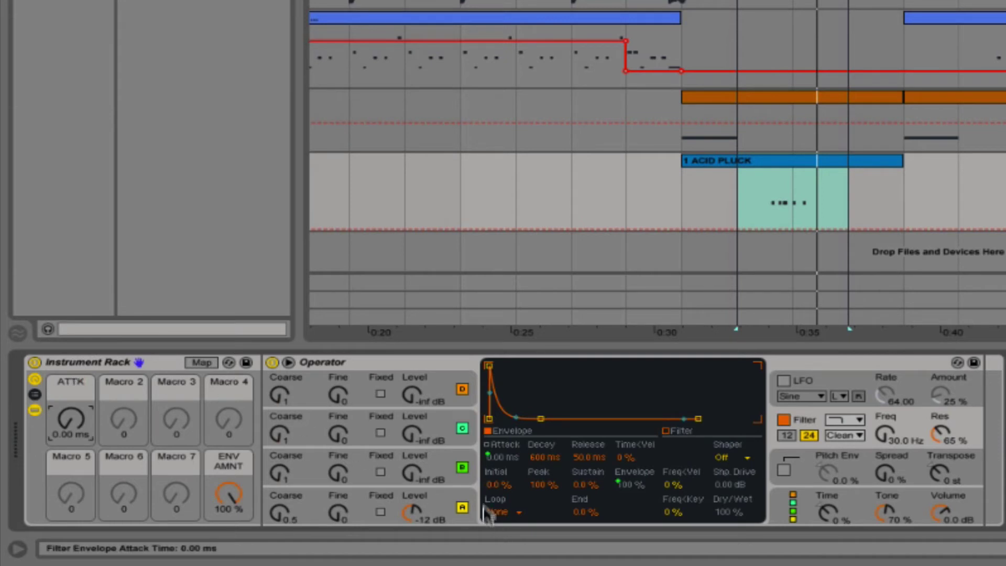
{"action": "right_click", "coordinate": [538, 454]}
{"action": "left_click", "coordinate": [586, 362]}
{"action": "left_click", "coordinate": [120, 394]}
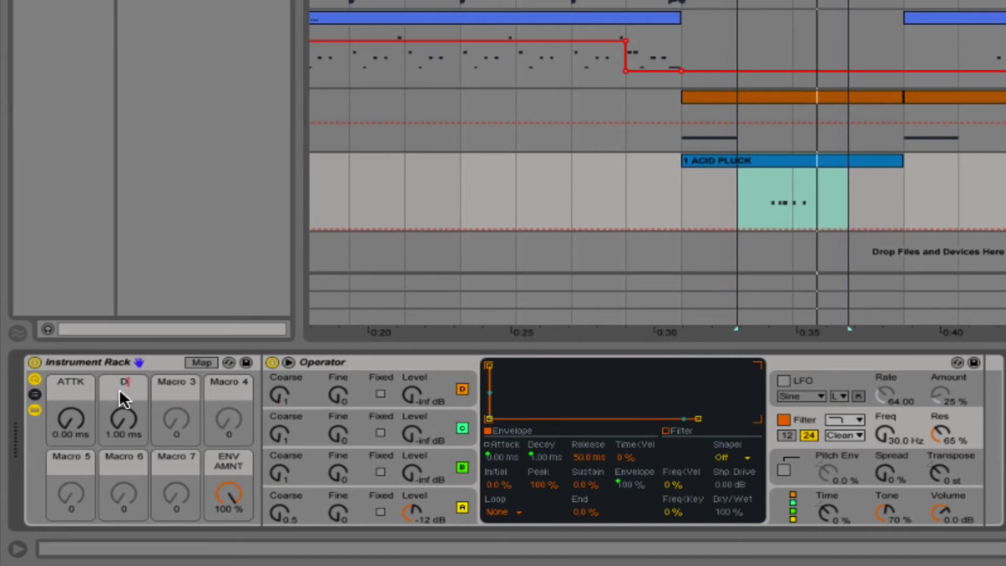
{"action": "type", "text": "DECAY"}
{"action": "key", "text": "Return"}
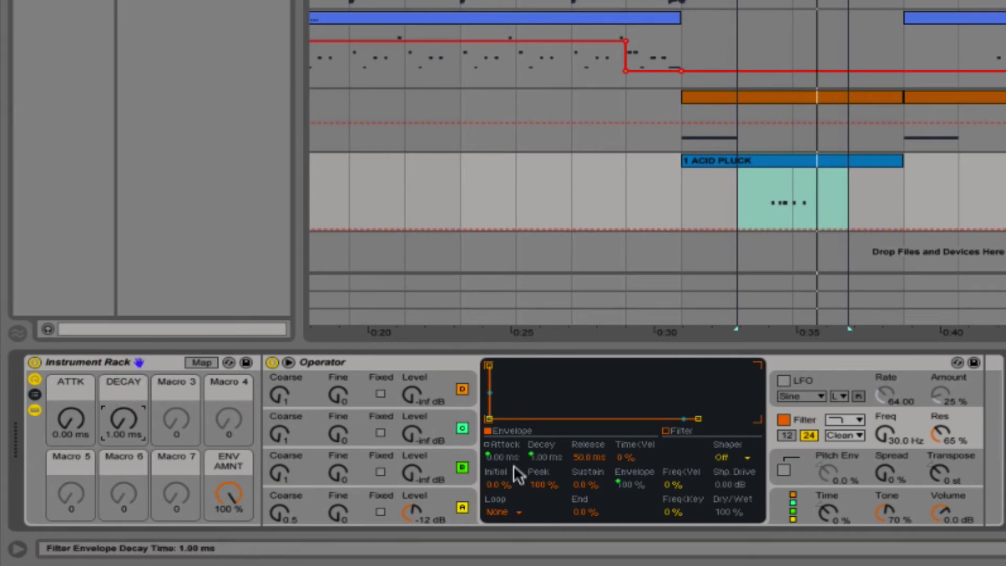
Map filter sustain to Macro 3 named SUS and resonance to the RES macro, then play
{"action": "right_click", "coordinate": [585, 484]}
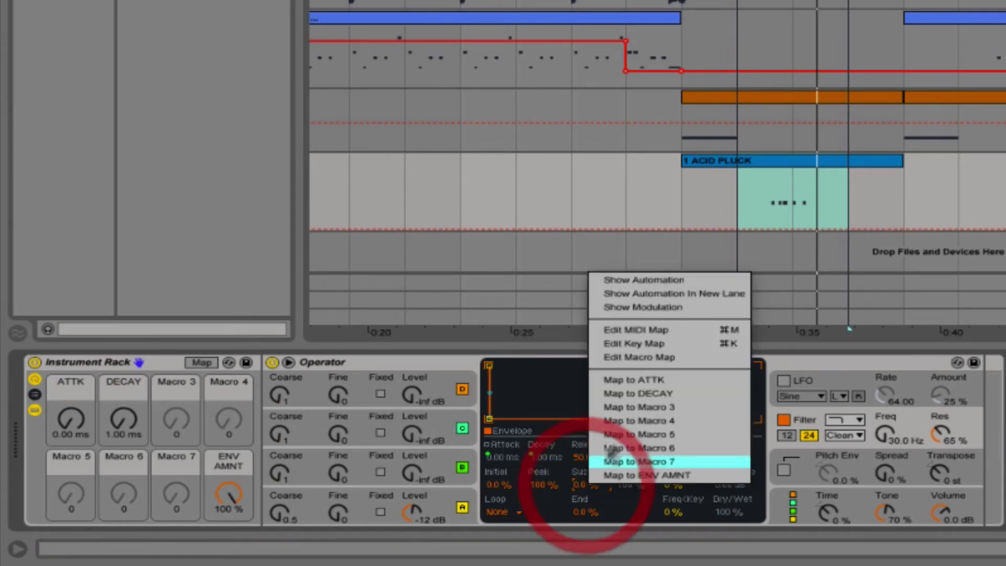
{"action": "left_click", "coordinate": [639, 411]}
{"action": "left_click", "coordinate": [164, 382]}
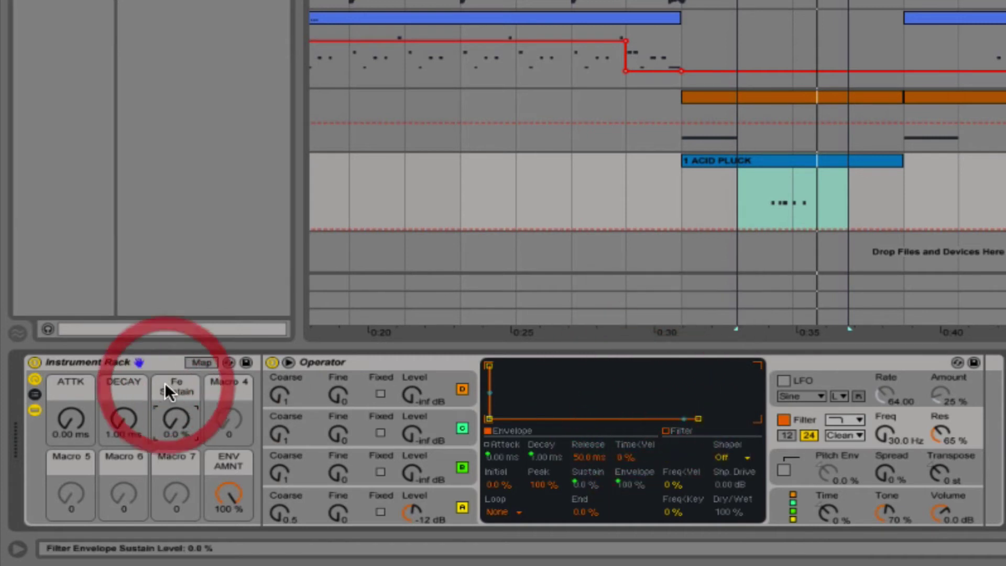
{"action": "key", "text": "Return"}
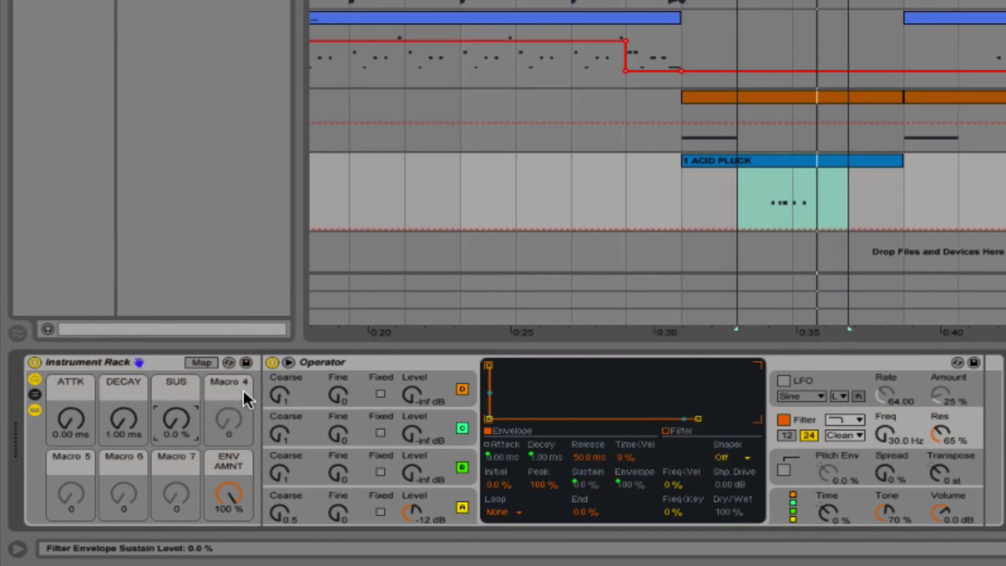
{"action": "left_click", "coordinate": [229, 381]}
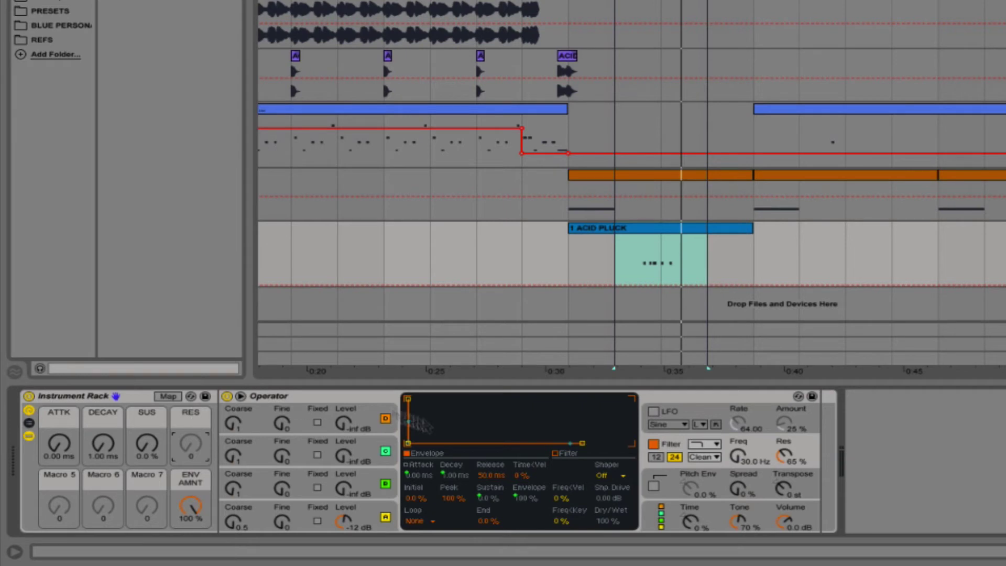
{"action": "right_click", "coordinate": [786, 454]}
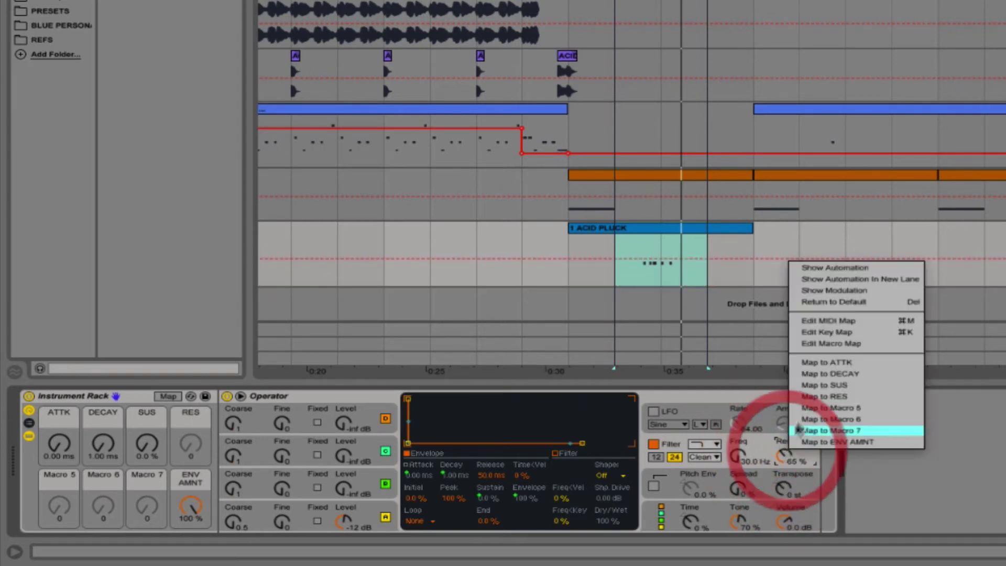
{"action": "left_click", "coordinate": [836, 401]}
{"action": "key", "text": "space"}
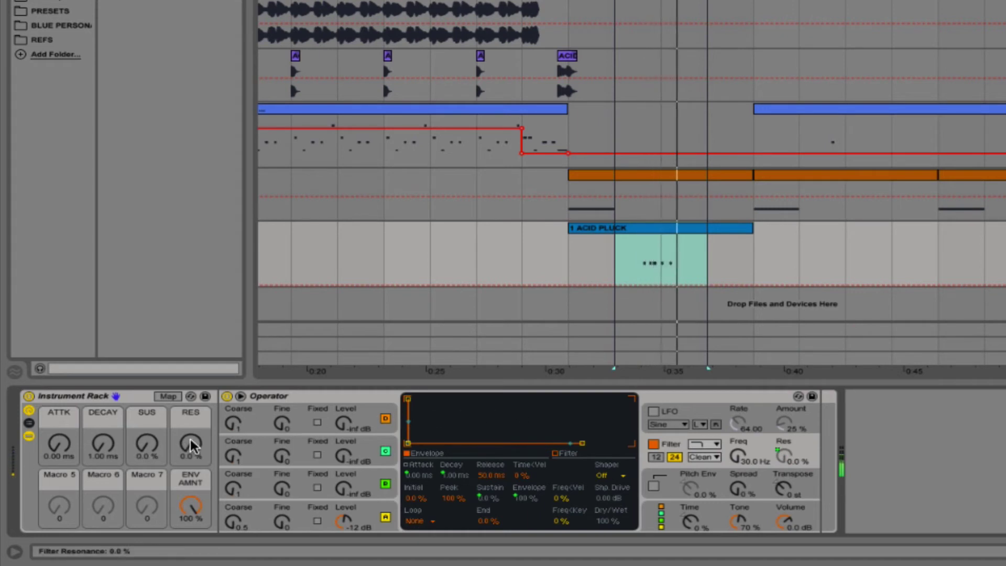
Set the DECAY macro to 1.12 s, RES to 69%, and SUS to about 33%
{"action": "mouse_move", "coordinate": [84, 448]}
{"action": "left_mouse_down"}
{"action": "mouse_move", "coordinate": [84, 419]}
{"action": "mouse_move", "coordinate": [103, 446]}
{"action": "left_mouse_up"}
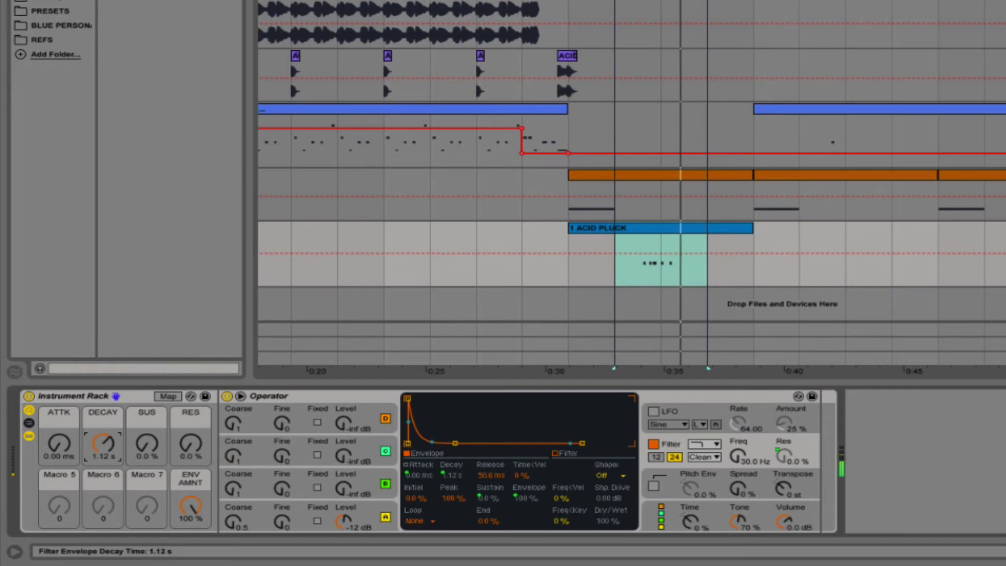
{"action": "left_click_drag", "start_coordinate": [191, 444], "coordinate": [191, 420]}
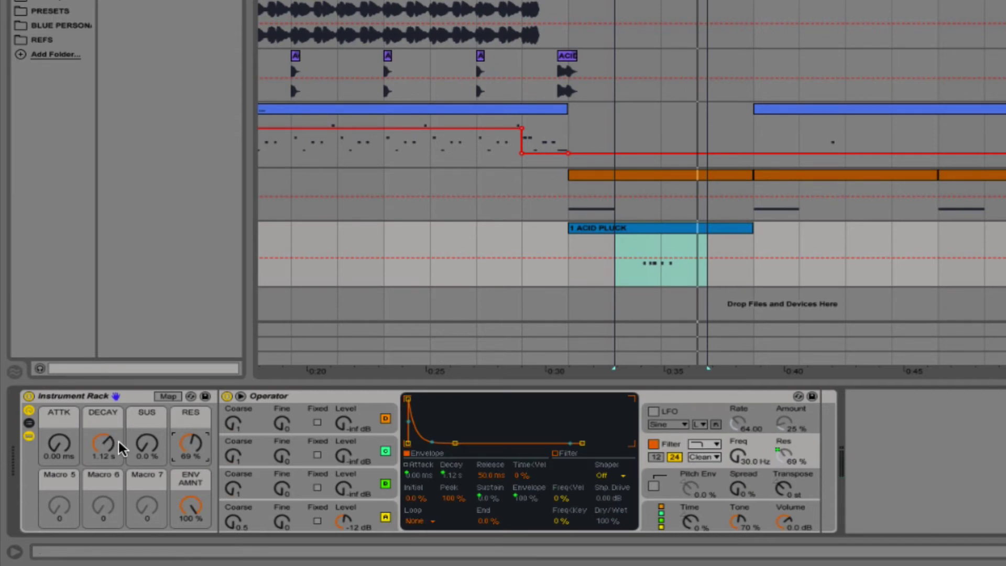
{"action": "mouse_move", "coordinate": [147, 444]}
{"action": "left_mouse_down"}
{"action": "mouse_move", "coordinate": [147, 433]}
{"action": "mouse_move", "coordinate": [138, 440]}
{"action": "left_mouse_up"}
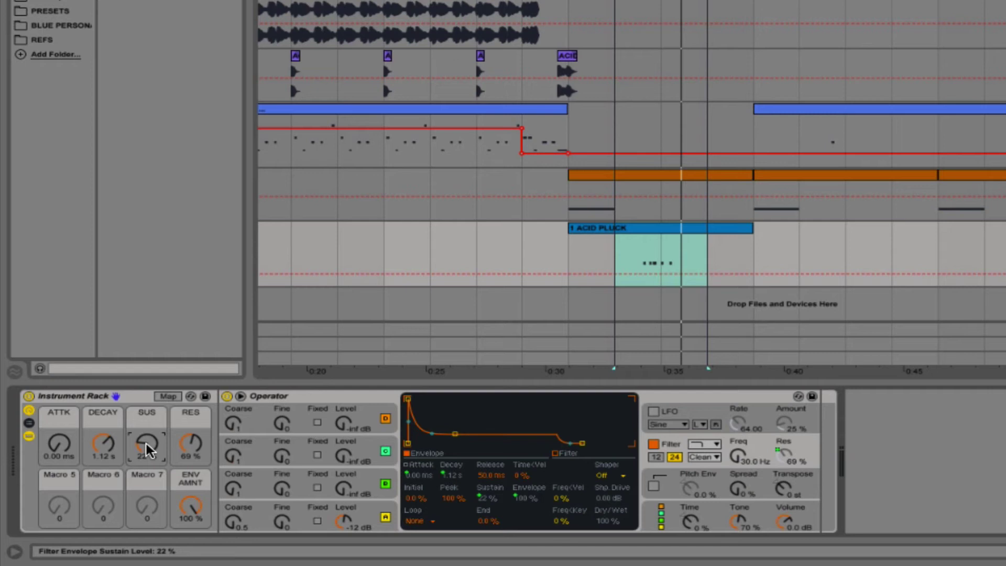
{"action": "left_click_drag", "start_coordinate": [147, 448], "coordinate": [147, 460]}
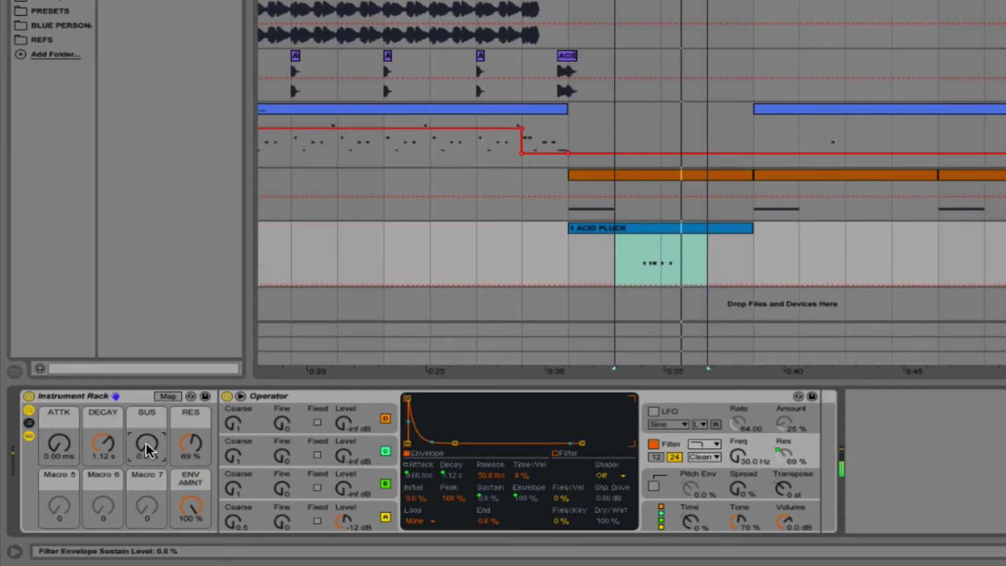
{"action": "key", "text": "ctrl+z"}
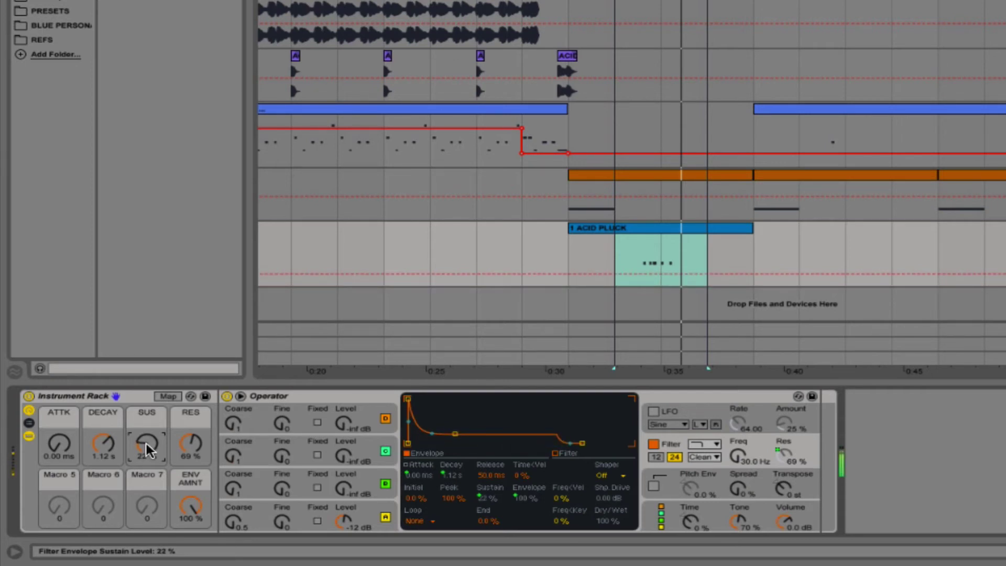
{"action": "mouse_move", "coordinate": [148, 449]}
{"action": "left_mouse_down"}
{"action": "mouse_move", "coordinate": [148, 440]}
{"action": "mouse_move", "coordinate": [149, 449]}
{"action": "left_mouse_up"}
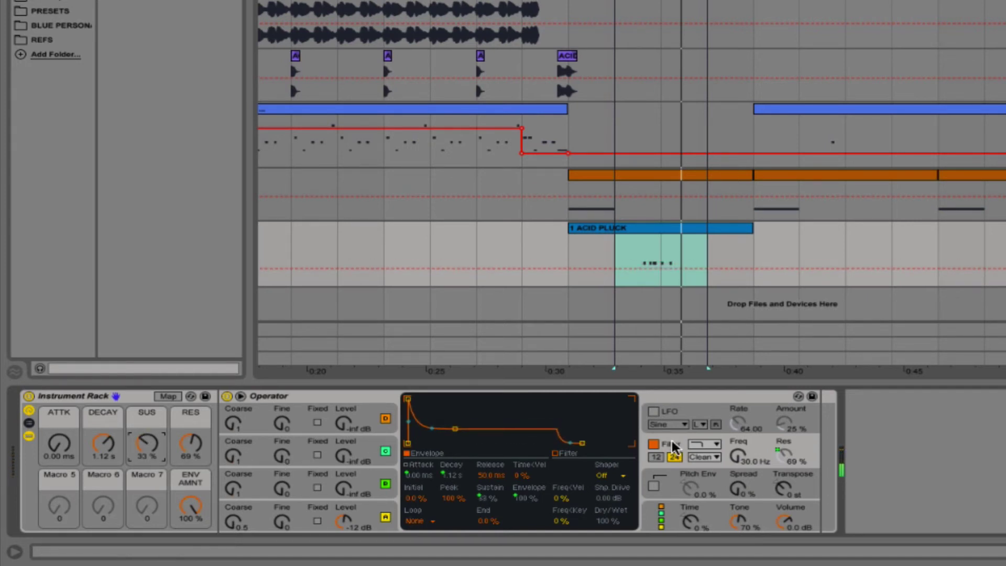
Change Operator's global voice count and switch on the pitch envelope
{"action": "left_click", "coordinate": [662, 526]}
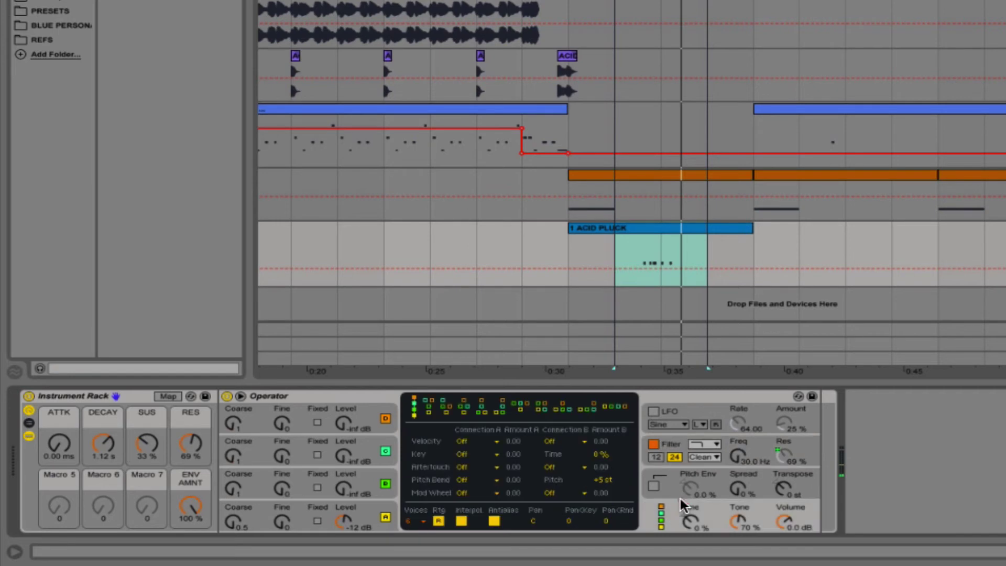
{"action": "left_click", "coordinate": [422, 523]}
{"action": "left_click", "coordinate": [417, 377]}
{"action": "left_click", "coordinate": [676, 478]}
{"action": "left_click", "coordinate": [654, 486]}
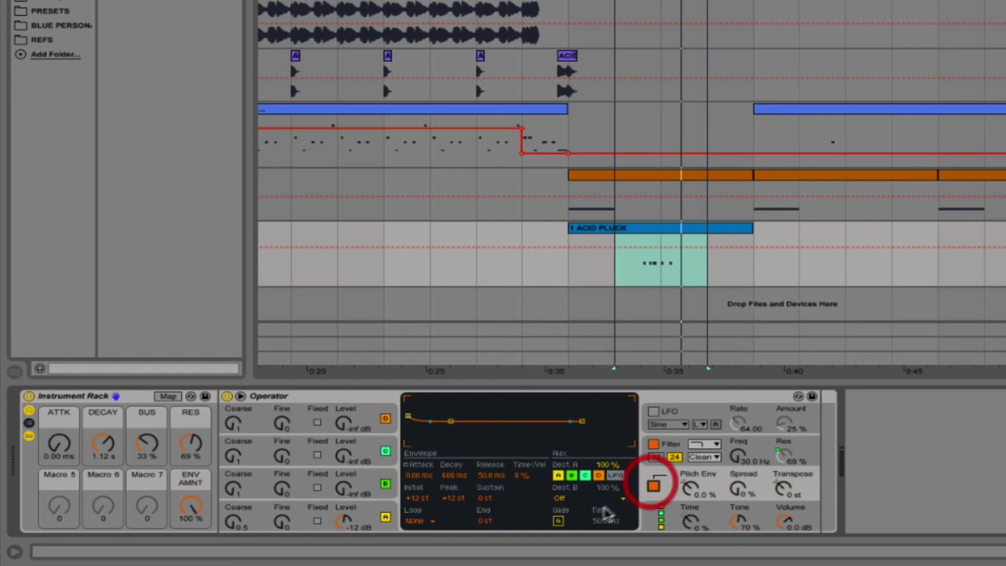
Turn on glide with a 100 ms glide time and lower the SUS macro to 25%
{"action": "left_click", "coordinate": [558, 521]}
{"action": "left_click", "coordinate": [601, 521]}
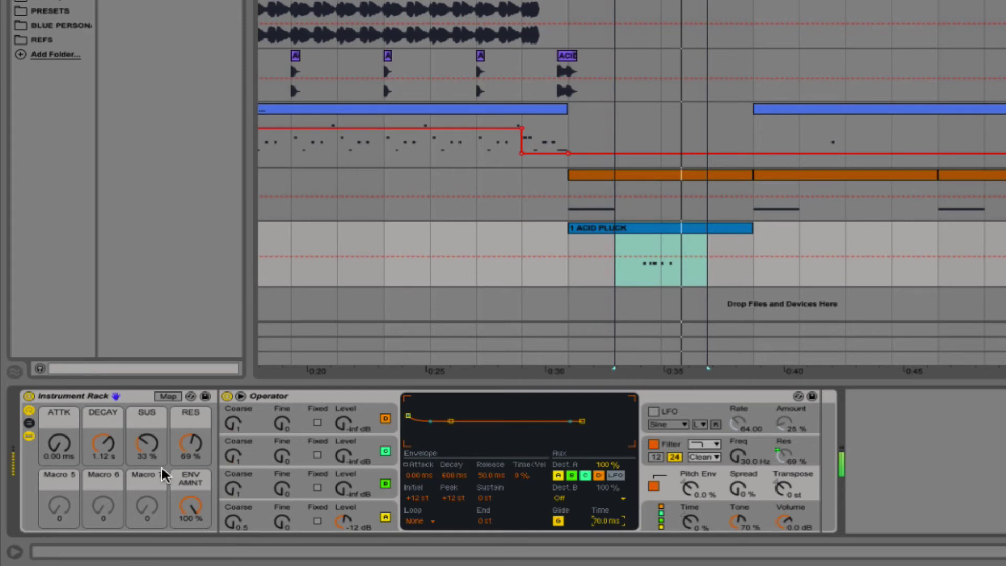
{"action": "left_click_drag", "start_coordinate": [147, 444], "coordinate": [147, 453]}
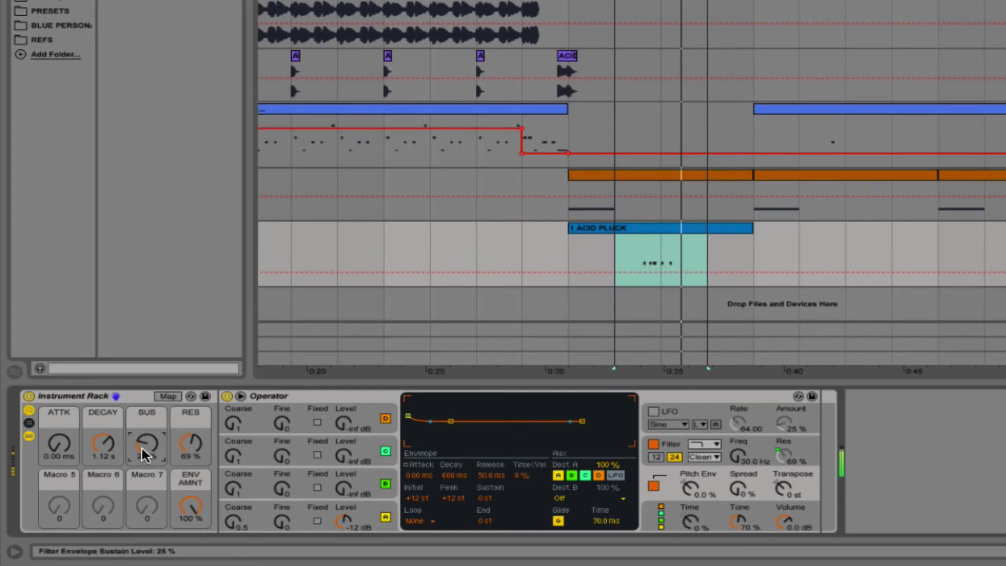
{"action": "left_click", "coordinate": [613, 522]}
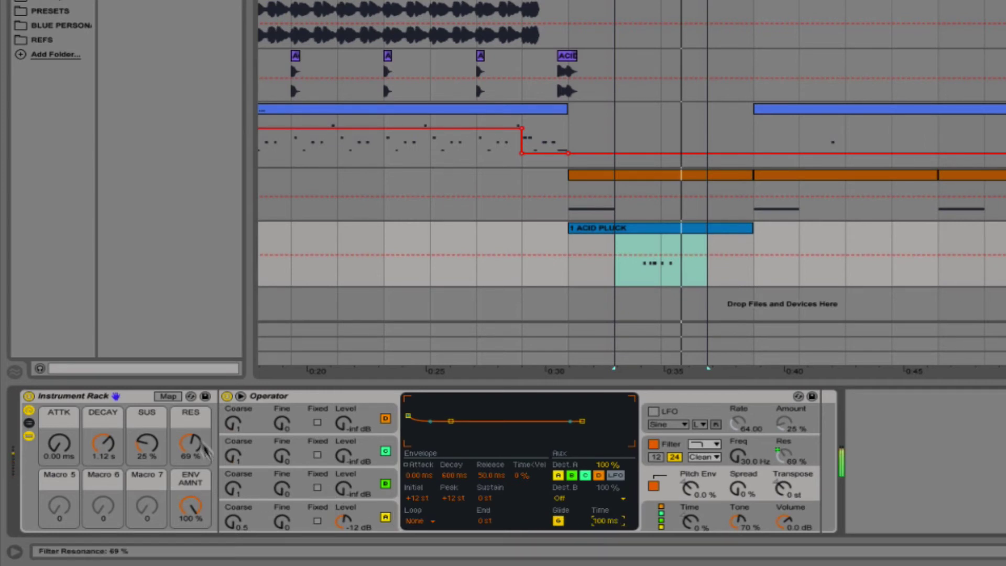
Show Operator's filter envelope, then set the SUS macro to 30 % and the DECAY macro to 1.22 s
{"action": "mouse_move", "coordinate": [147, 444]}
{"action": "left_mouse_down"}
{"action": "mouse_move", "coordinate": [147, 428]}
{"action": "mouse_move", "coordinate": [147, 442]}
{"action": "left_mouse_up"}
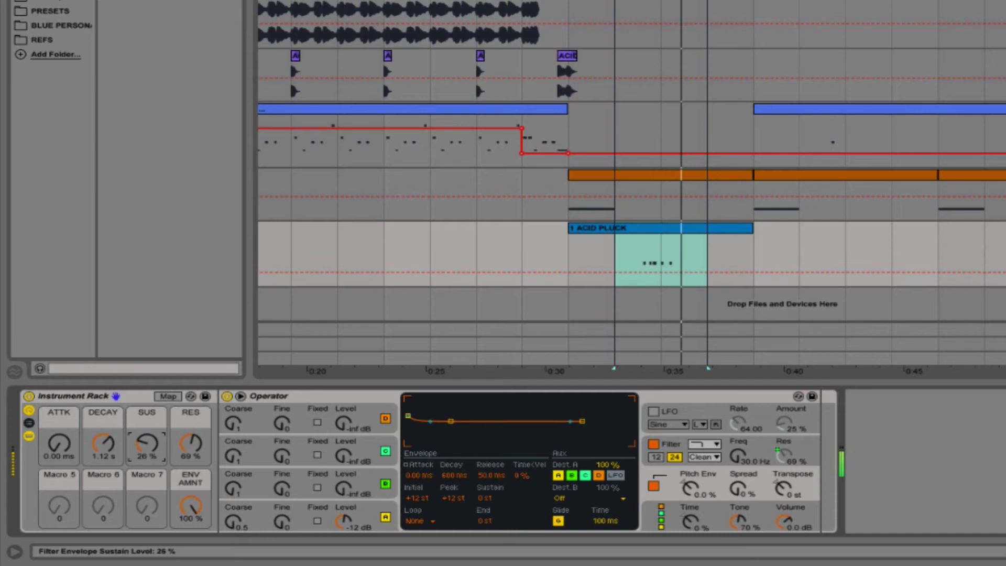
{"action": "left_click", "coordinate": [672, 446]}
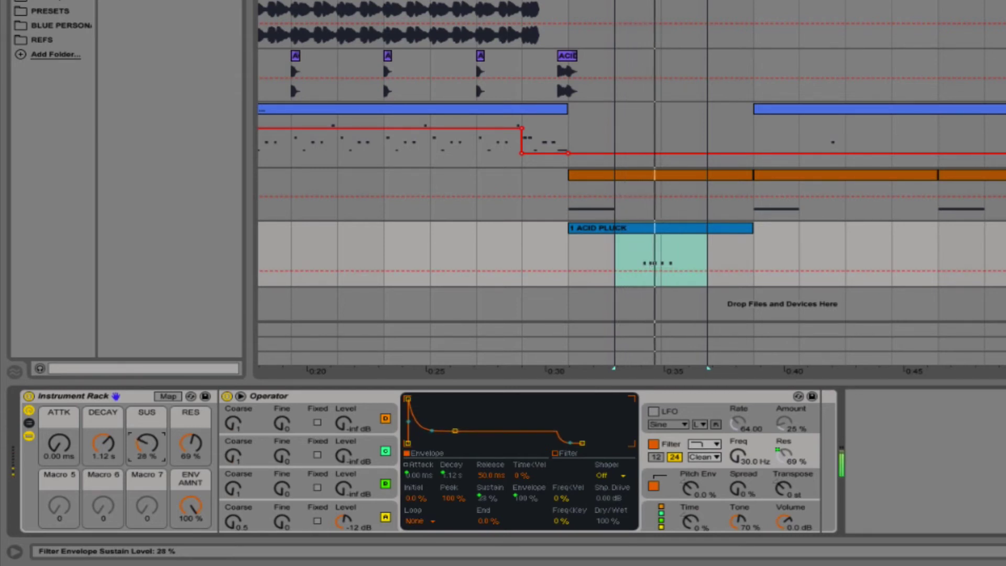
{"action": "left_click_drag", "start_coordinate": [153, 449], "coordinate": [153, 446]}
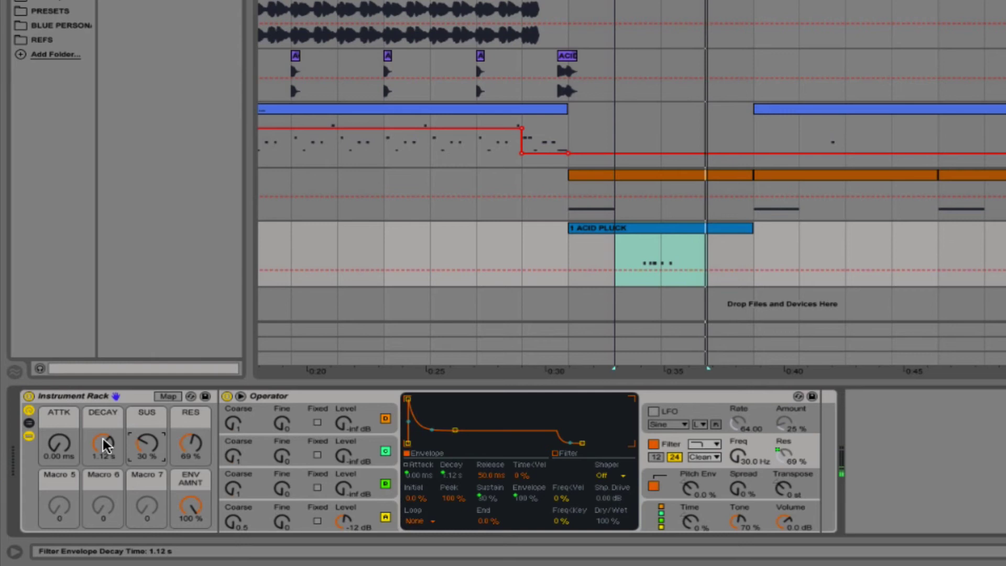
{"action": "left_click_drag", "start_coordinate": [105, 444], "coordinate": [105, 445]}
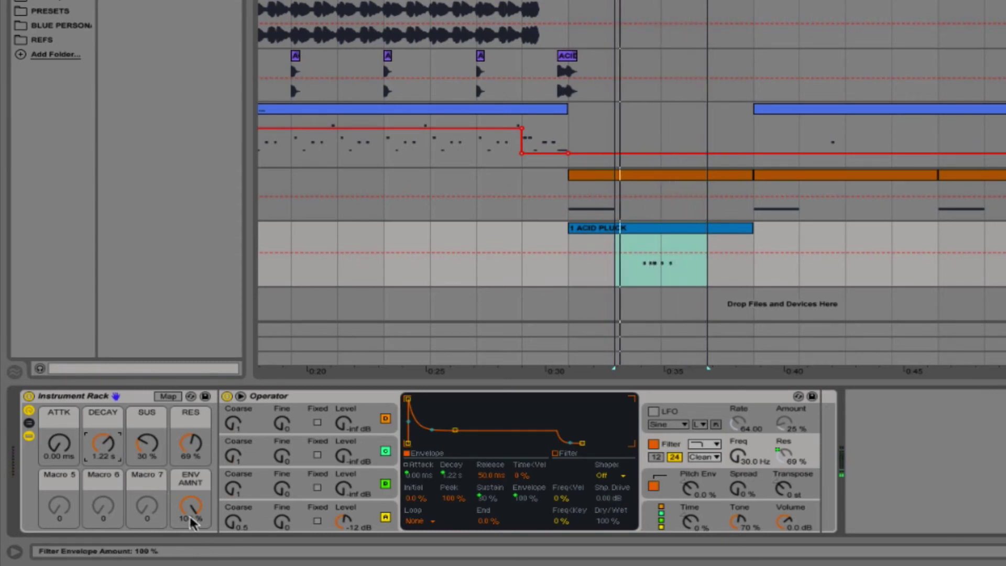
Pull the ENV AMNT macro down from 100 %, past -100 %, and settle it at 65 %
{"action": "left_click_drag", "start_coordinate": [192, 520], "coordinate": [192, 565]}
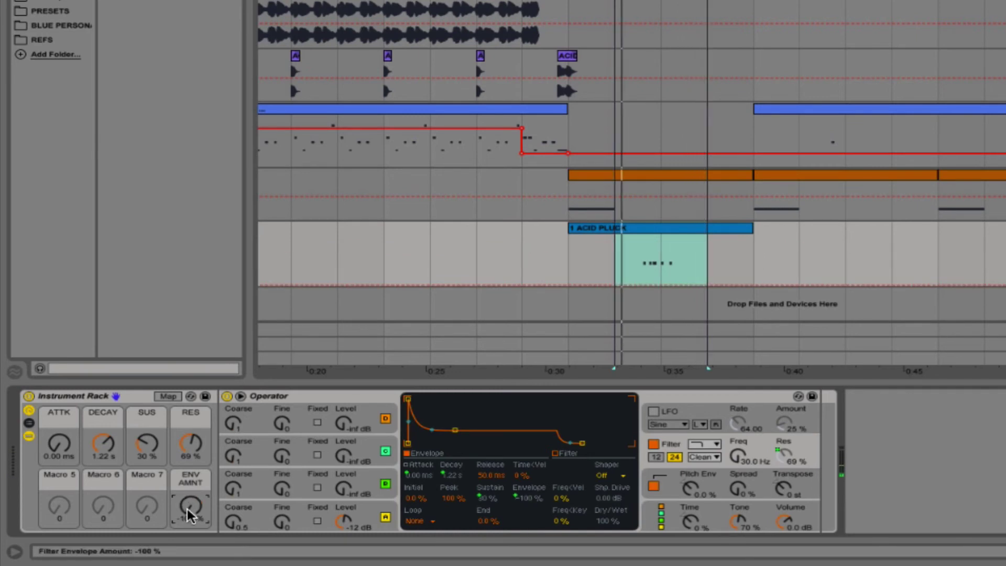
{"action": "left_click_drag", "start_coordinate": [190, 514], "coordinate": [190, 496]}
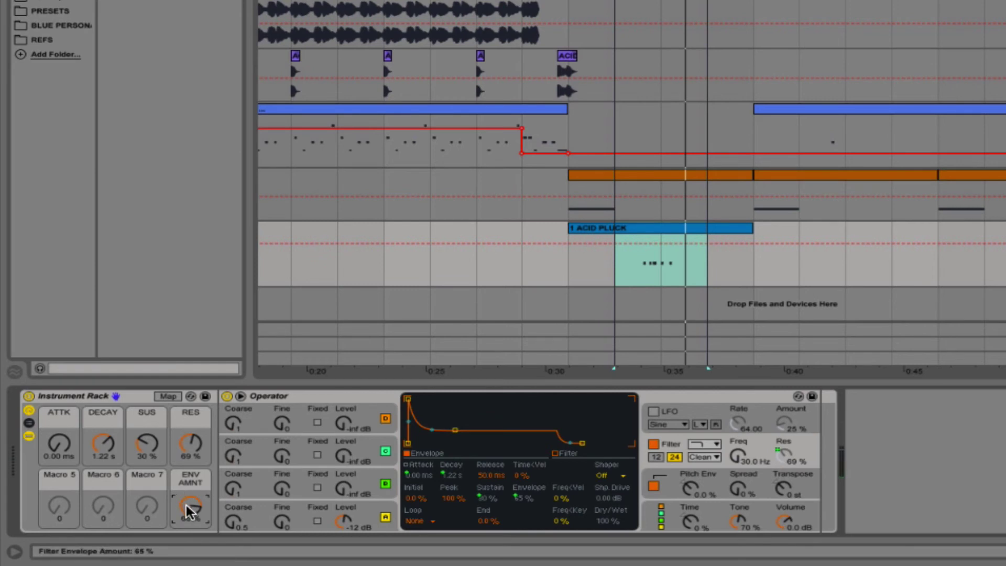
{"action": "mouse_move", "coordinate": [190, 506]}
{"action": "left_mouse_down"}
{"action": "mouse_move", "coordinate": [190, 488]}
{"action": "mouse_move", "coordinate": [190, 506]}
{"action": "left_mouse_up"}
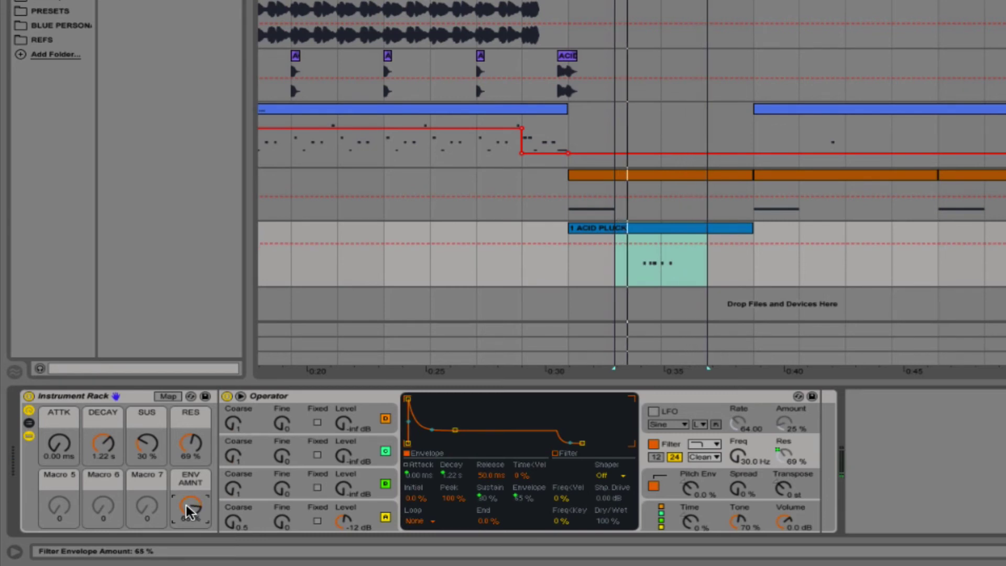
Collapse the instrument rack to its macros and rename it ACID PLUCK
{"action": "left_click", "coordinate": [28, 436]}
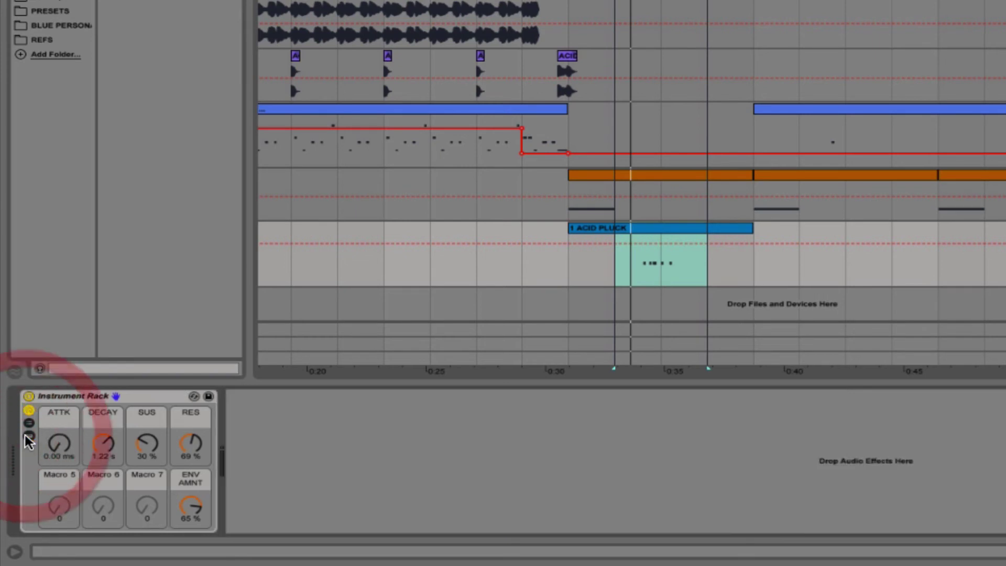
{"action": "left_click", "coordinate": [87, 398]}
{"action": "key", "text": "Tab"}
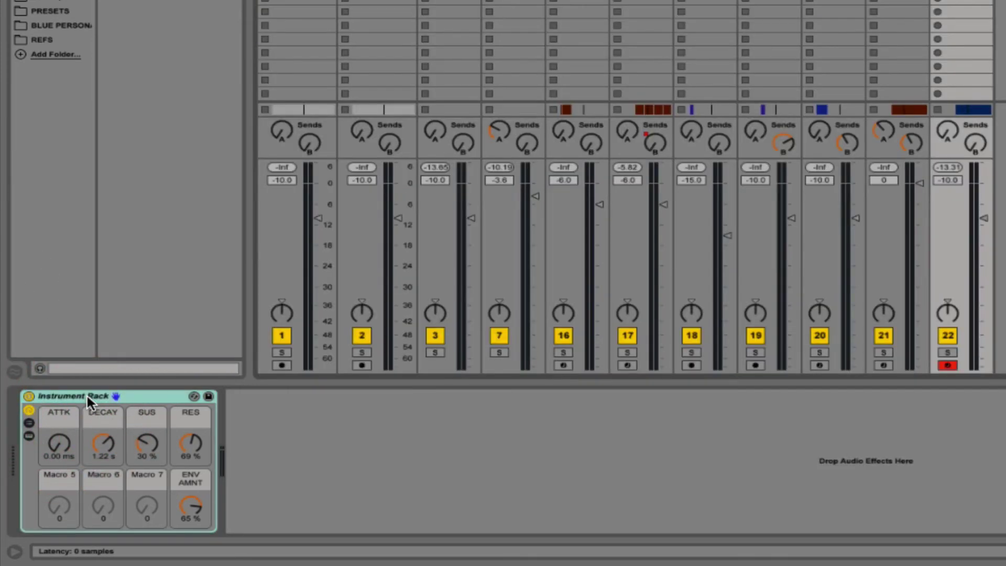
{"action": "key", "text": "space"}
{"action": "key", "text": "ctrl+r"}
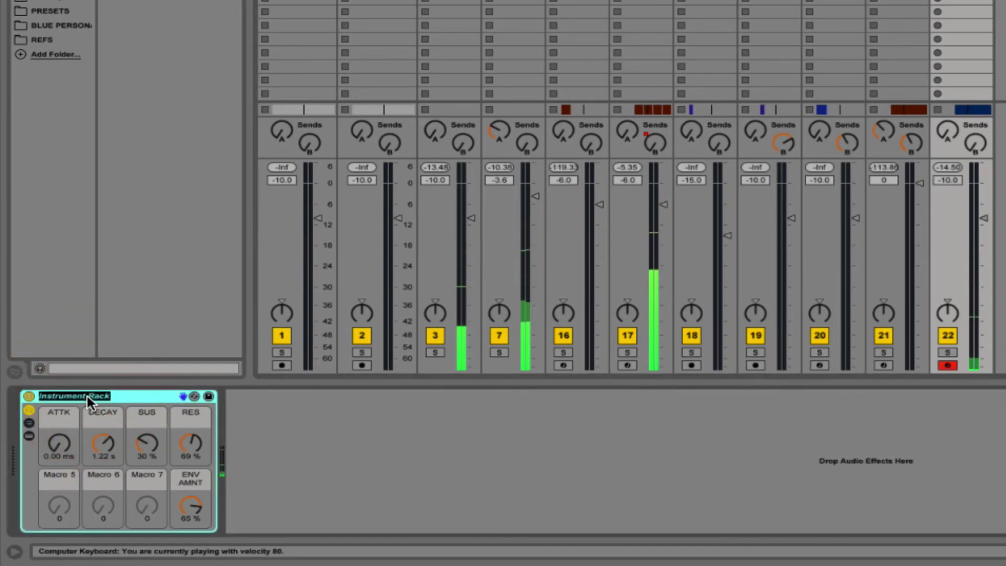
{"action": "type", "text": "ACID PLUCK"}
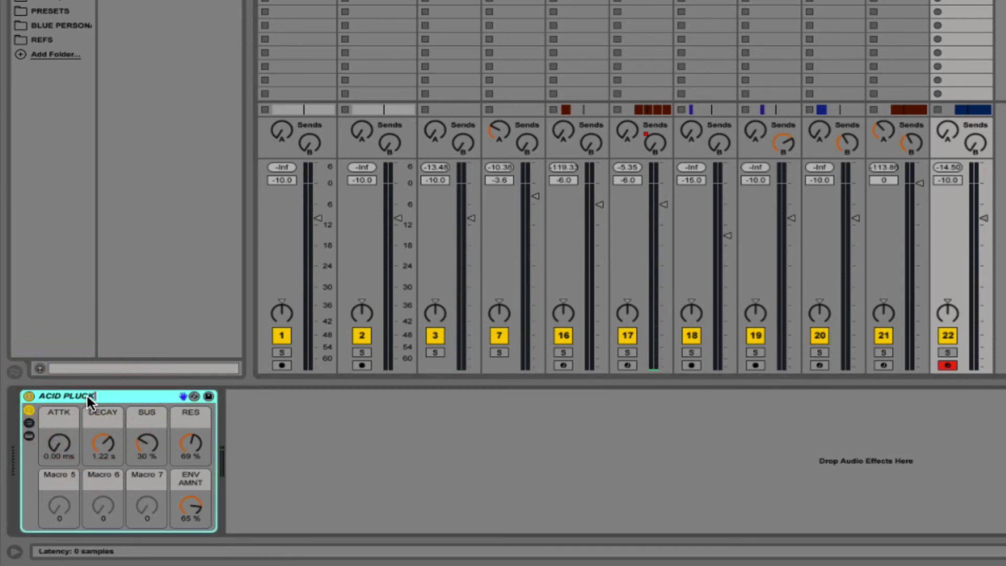
{"action": "key", "text": "Return"}
Add EQ Eight after the rack and make band 1 a low cut at about 152 Hz
{"action": "left_click", "coordinate": [147, 111]}
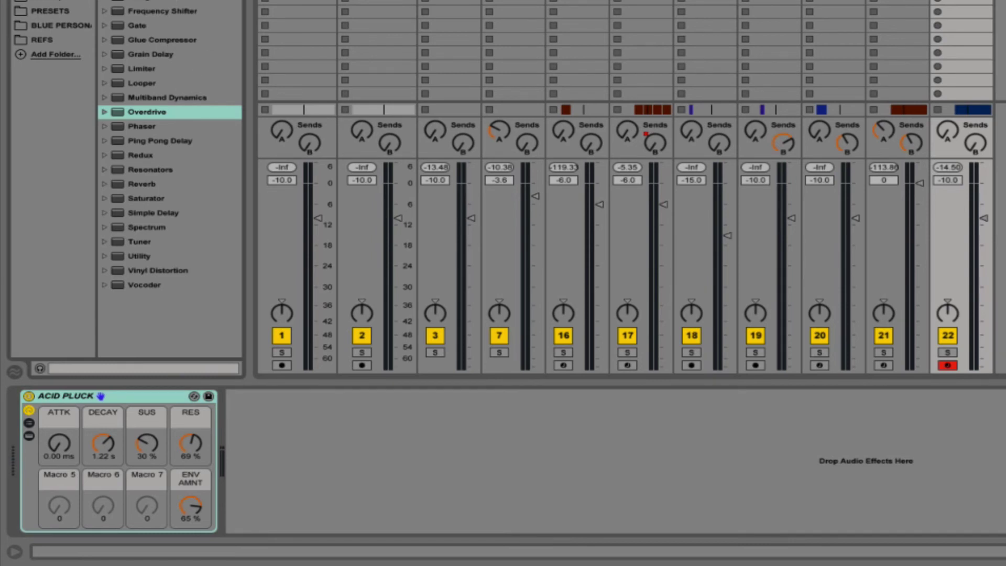
{"action": "double_click", "coordinate": [336, 463]}
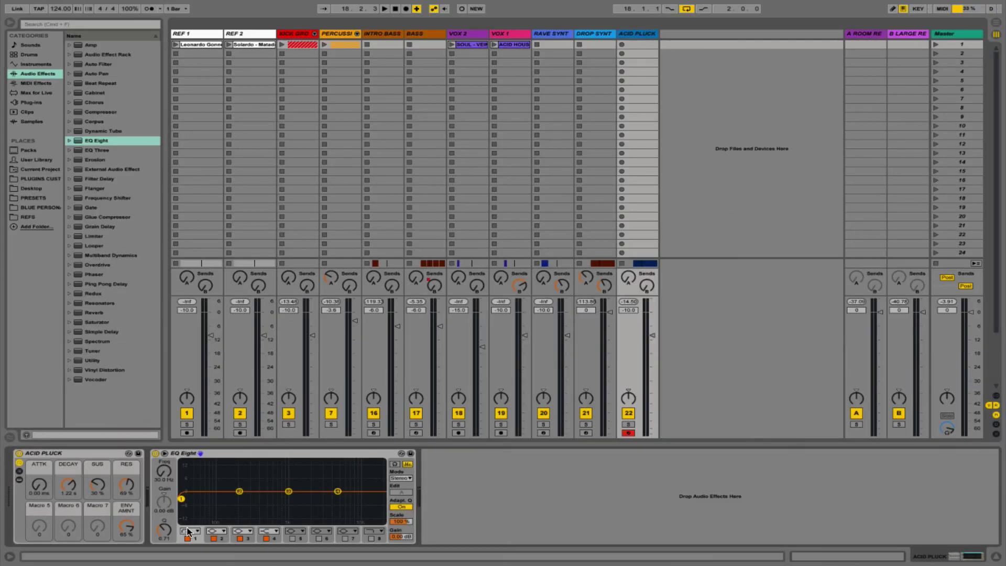
{"action": "left_click", "coordinate": [188, 532]}
{"action": "left_click", "coordinate": [179, 503]}
{"action": "key", "text": "space"}
{"action": "left_click", "coordinate": [165, 473]}
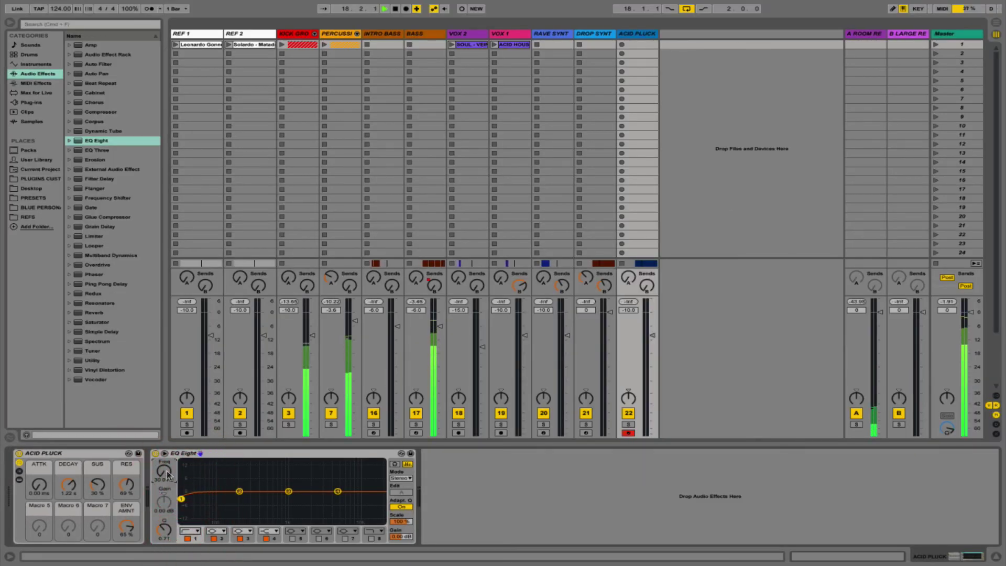
{"action": "left_click_drag", "start_coordinate": [166, 473], "coordinate": [167, 443]}
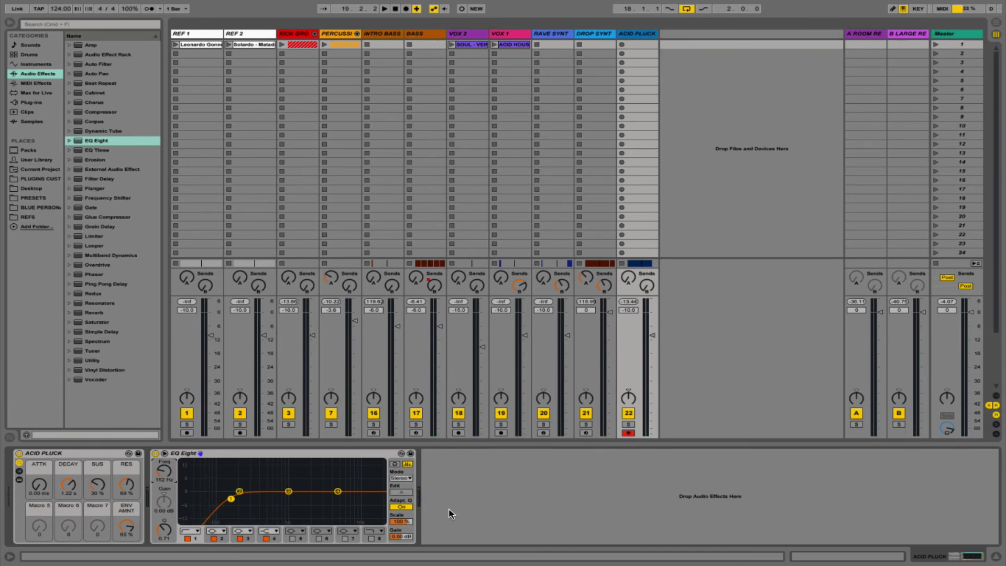
Add Overdrive after EQ Eight, with its filter at 227 Hz and dry/wet at 22 %
{"action": "left_click", "coordinate": [88, 265]}
{"action": "left_click_drag", "start_coordinate": [461, 490], "coordinate": [472, 495]}
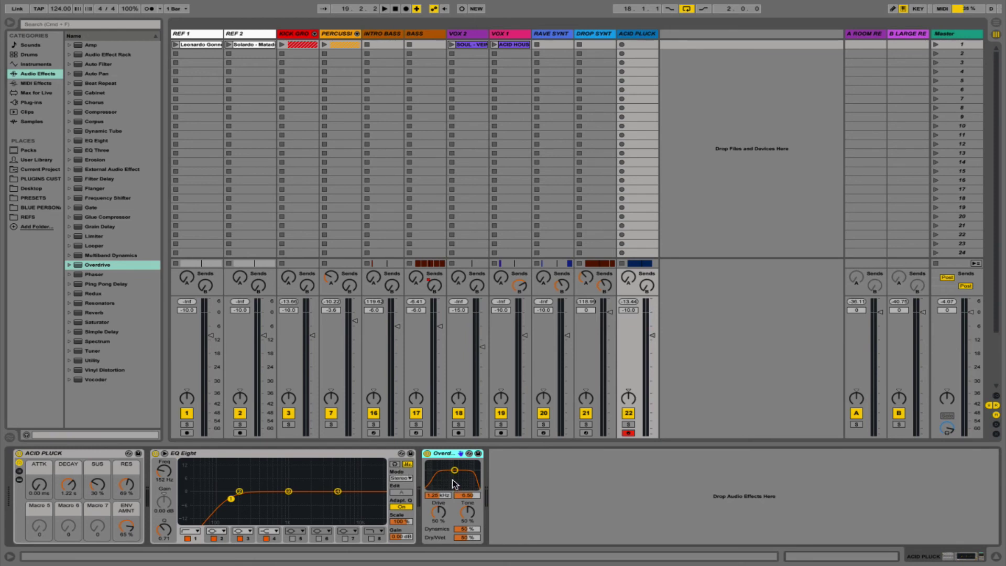
{"action": "key", "text": "space"}
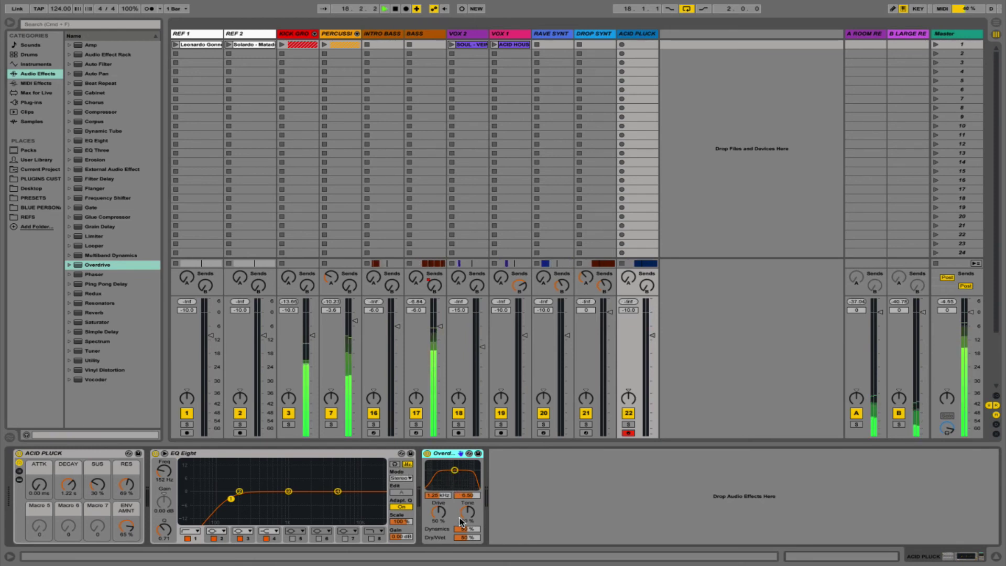
{"action": "mouse_move", "coordinate": [454, 475]}
{"action": "left_mouse_down"}
{"action": "mouse_move", "coordinate": [441, 484]}
{"action": "mouse_move", "coordinate": [452, 482]}
{"action": "left_mouse_up"}
{"action": "left_click_drag", "start_coordinate": [468, 537], "coordinate": [468, 553]}
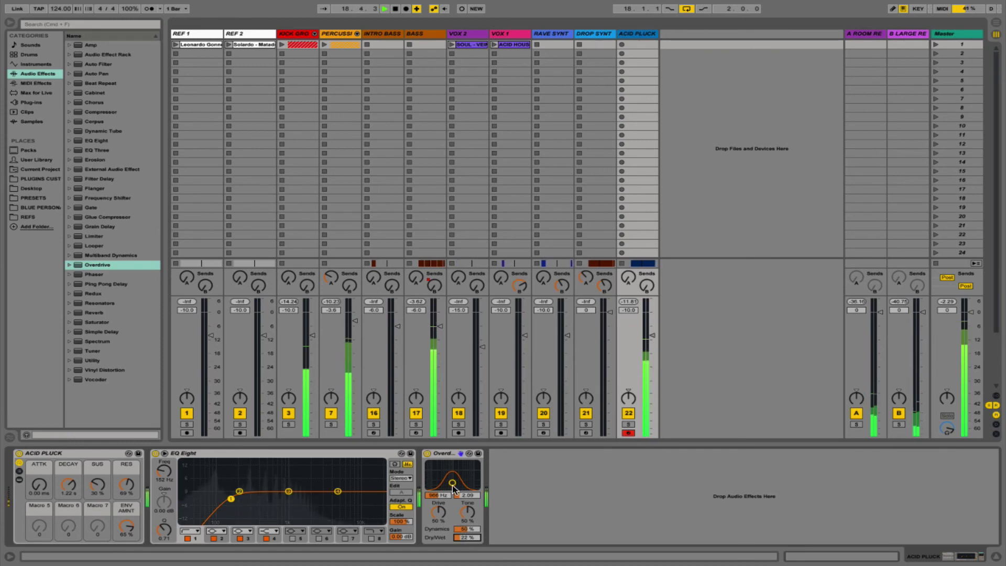
{"action": "key", "text": "space"}
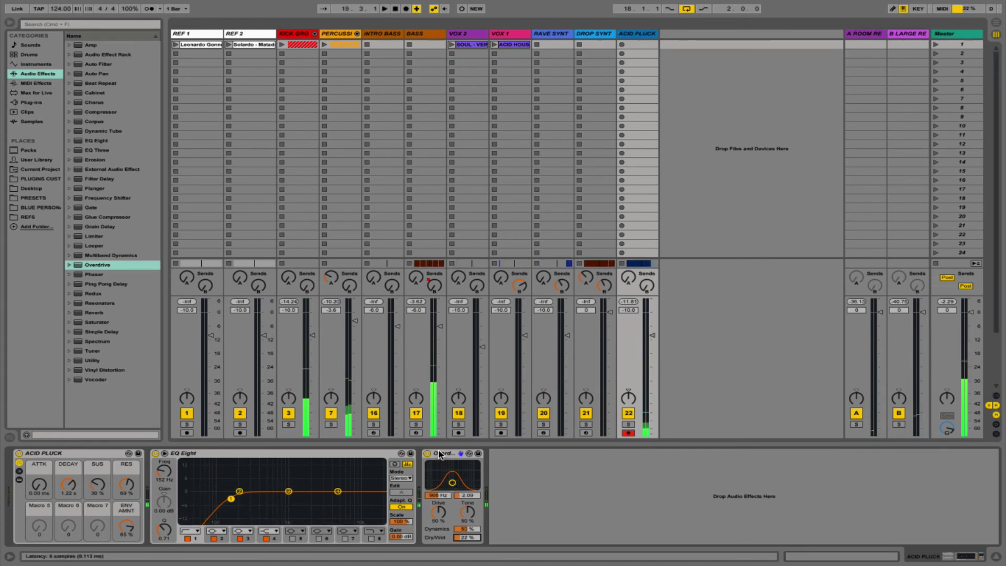
Delete the Overdrive, leaving the chain as rack plus EQ Eight
{"action": "left_click", "coordinate": [439, 454]}
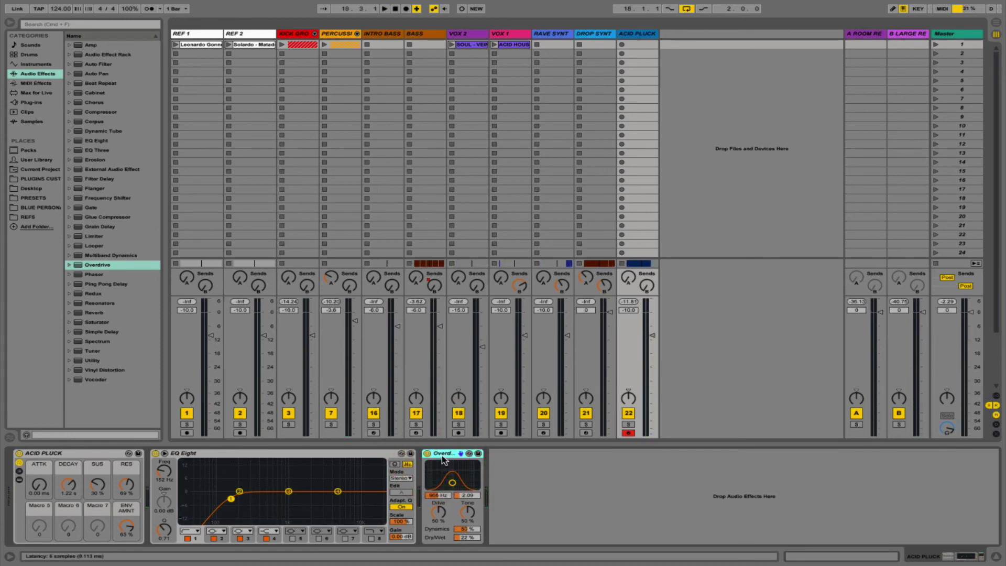
{"action": "key", "text": "Delete"}
{"action": "left_click", "coordinate": [468, 474]}
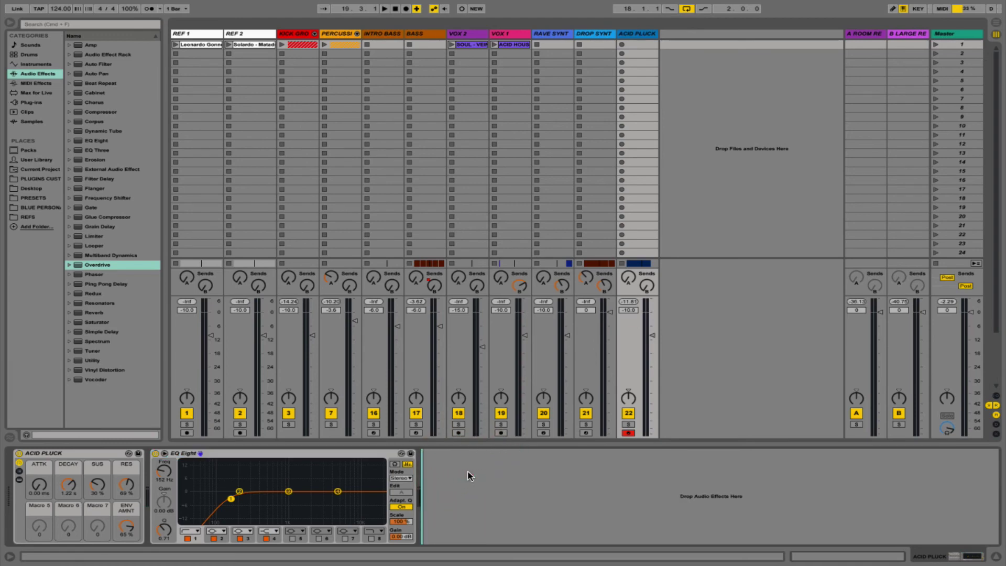
In the arrangement, copy the pluck phrase to bar 25 and consolidate bars 25–29 into one clip
{"action": "key", "text": "Tab"}
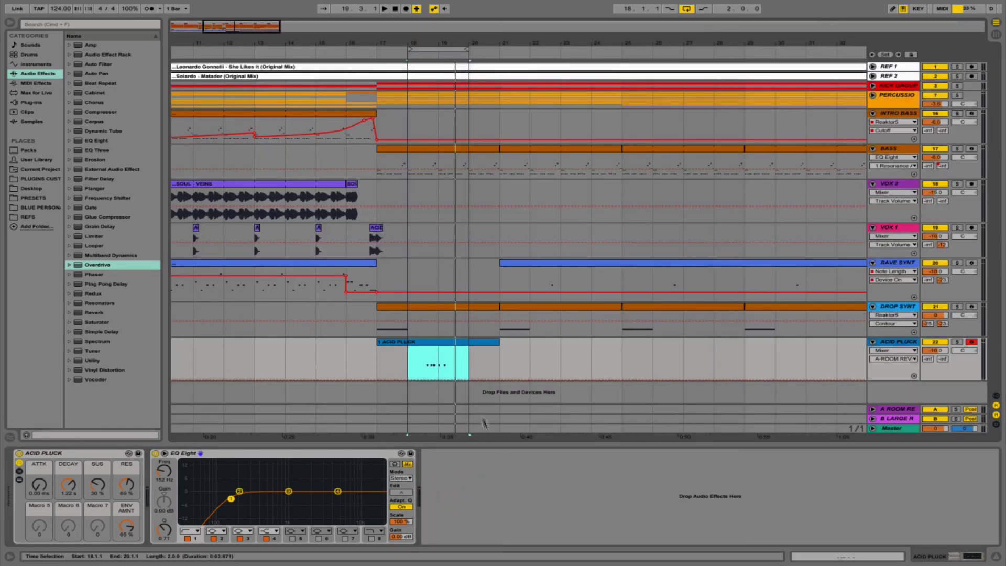
{"action": "left_click_drag", "start_coordinate": [337, 42], "coordinate": [345, 29]}
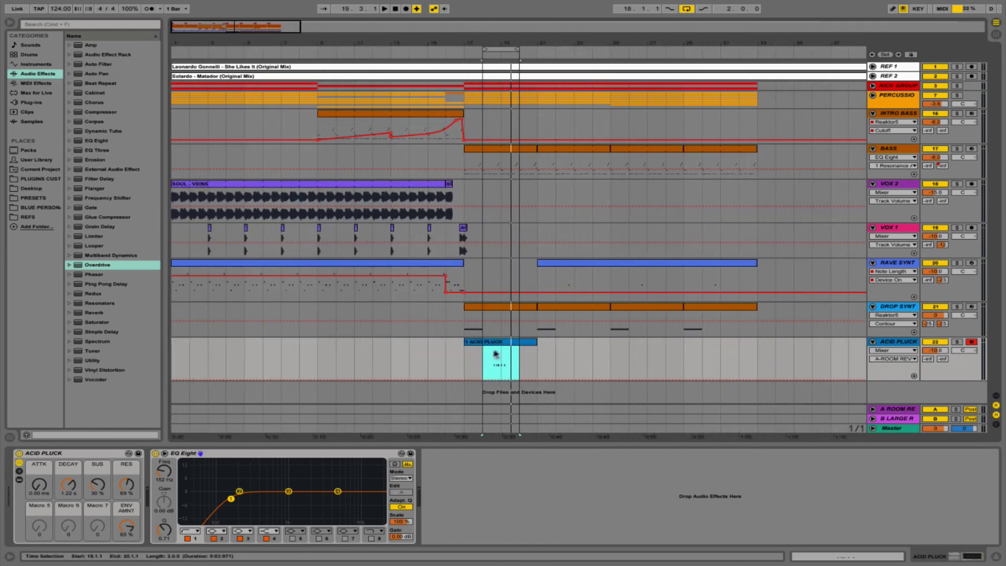
{"action": "left_click_drag", "start_coordinate": [498, 345], "coordinate": [676, 356]}
{"action": "key", "text": "super+j"}
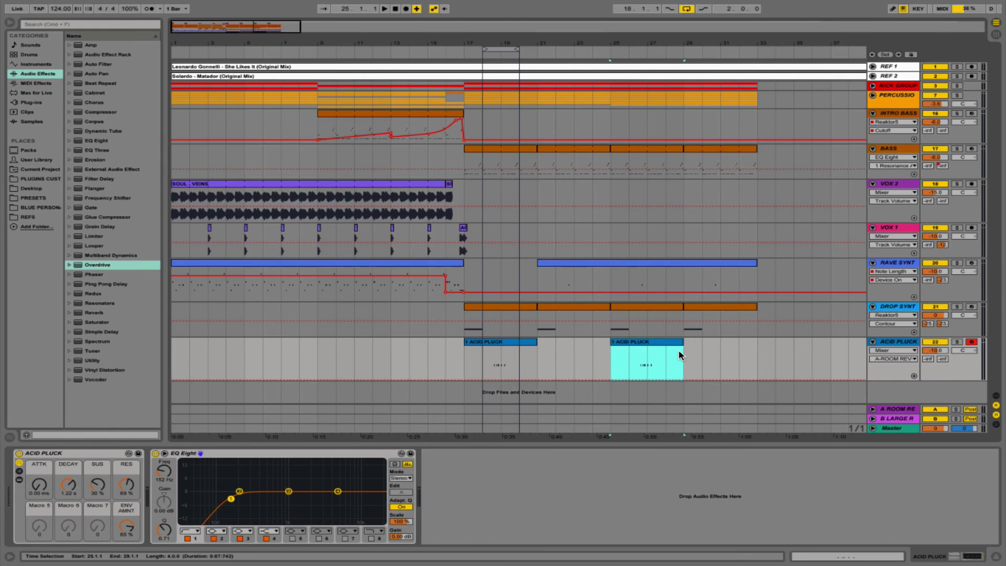
Shorten the bar-25 clip by deleting the last two notes of its phrase
{"action": "double_click", "coordinate": [638, 350]}
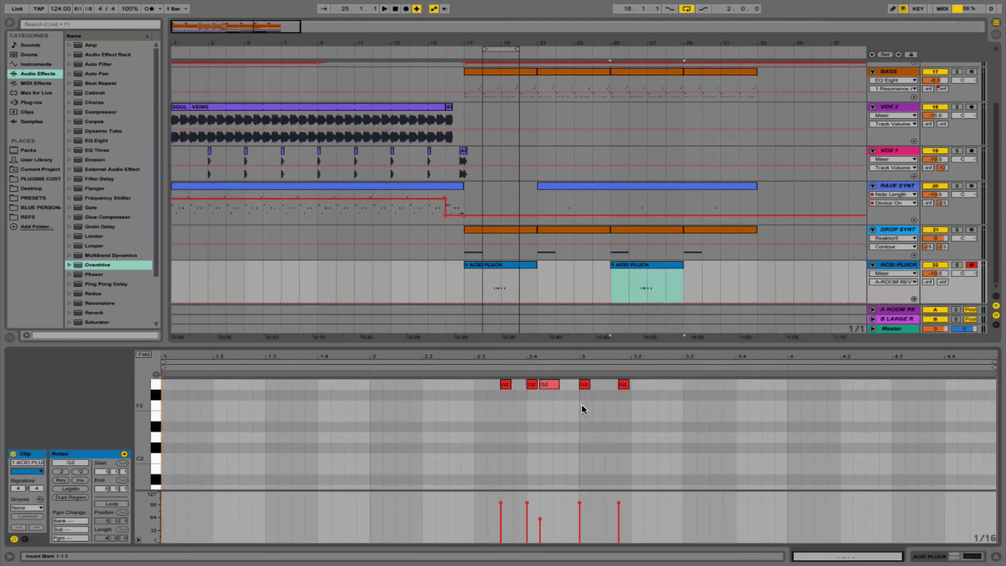
{"action": "left_click_drag", "start_coordinate": [583, 407], "coordinate": [665, 367]}
{"action": "key", "text": "Delete"}
{"action": "key", "text": "space"}
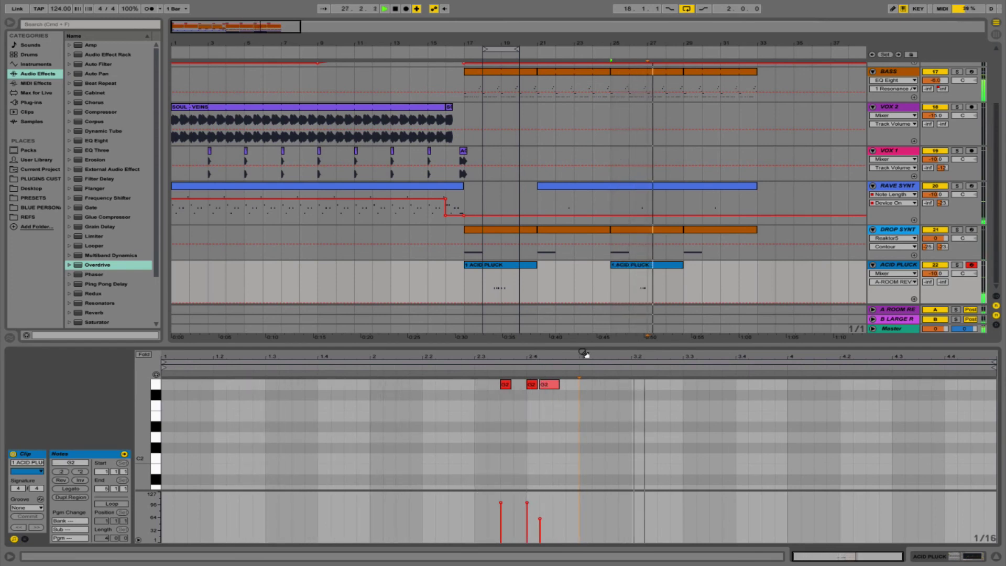
Duplicate the shortened clip to bars 29–33, copy it to bar 21, and copy the full phrase onto bar 25
{"action": "left_click", "coordinate": [640, 268]}
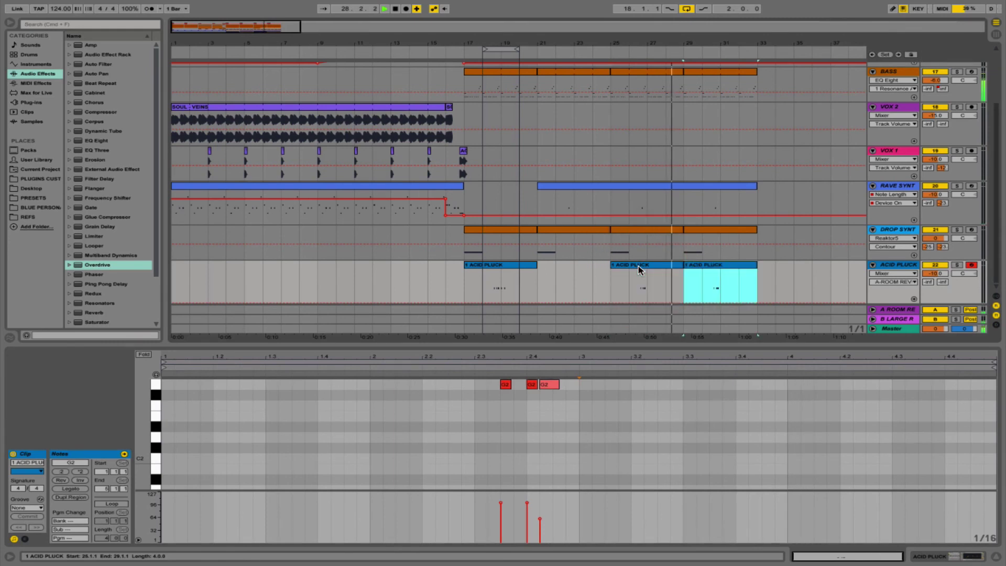
{"action": "key", "text": "super+d"}
{"action": "left_click_drag", "start_coordinate": [630, 267], "coordinate": [568, 274]}
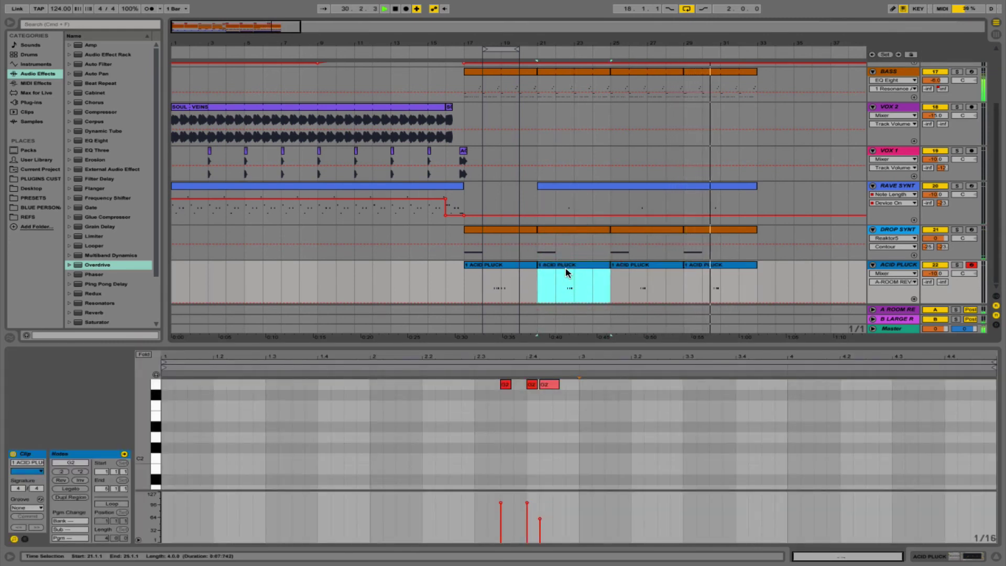
{"action": "left_click", "coordinate": [465, 285]}
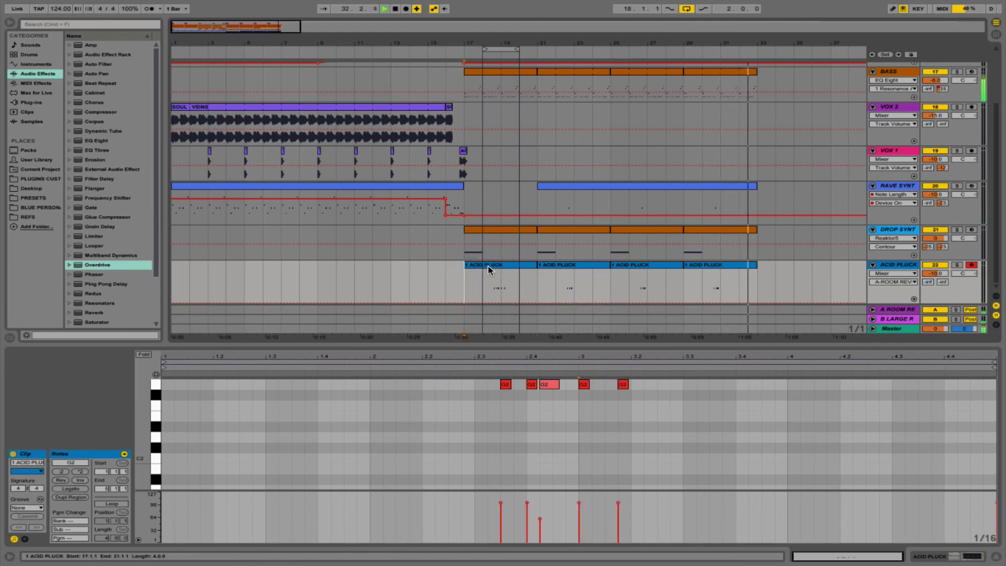
{"action": "key", "text": "space"}
{"action": "key", "text": "space"}
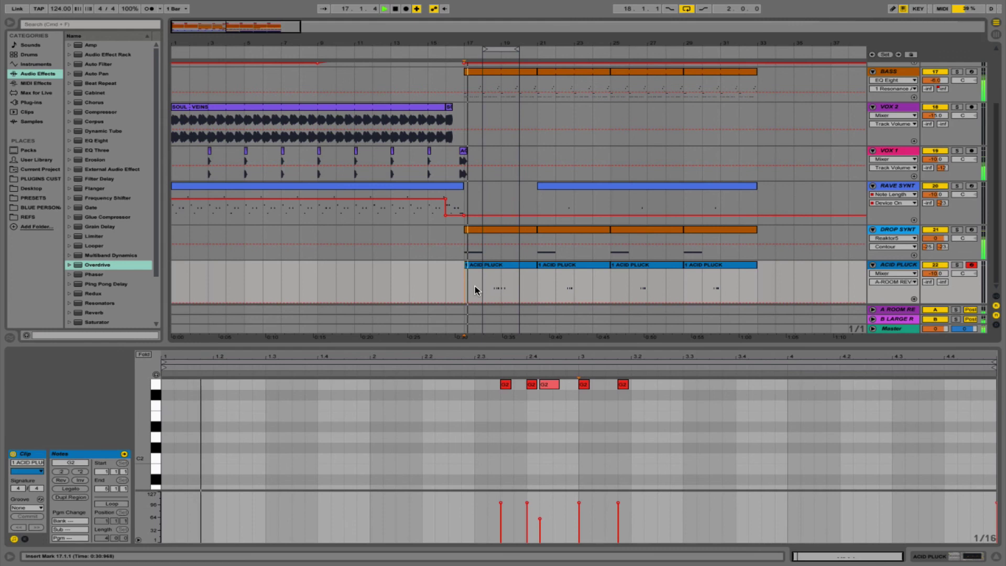
{"action": "left_click_drag", "start_coordinate": [498, 268], "coordinate": [645, 267]}
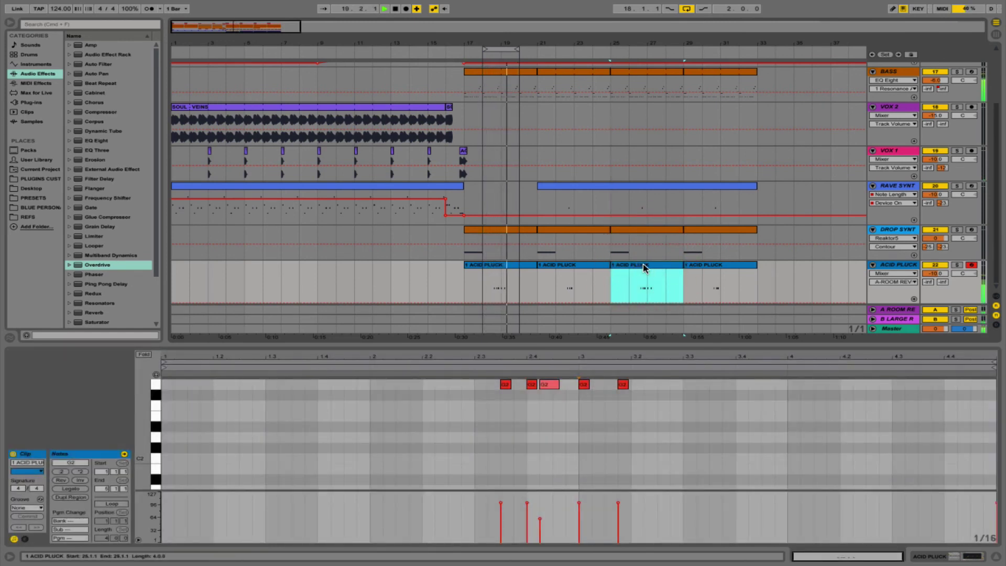
Rename the pluck clips at bars 17, 21, 25 and 29 LONG, SHORT, LONG, SHORT
{"action": "left_click", "coordinate": [493, 267]}
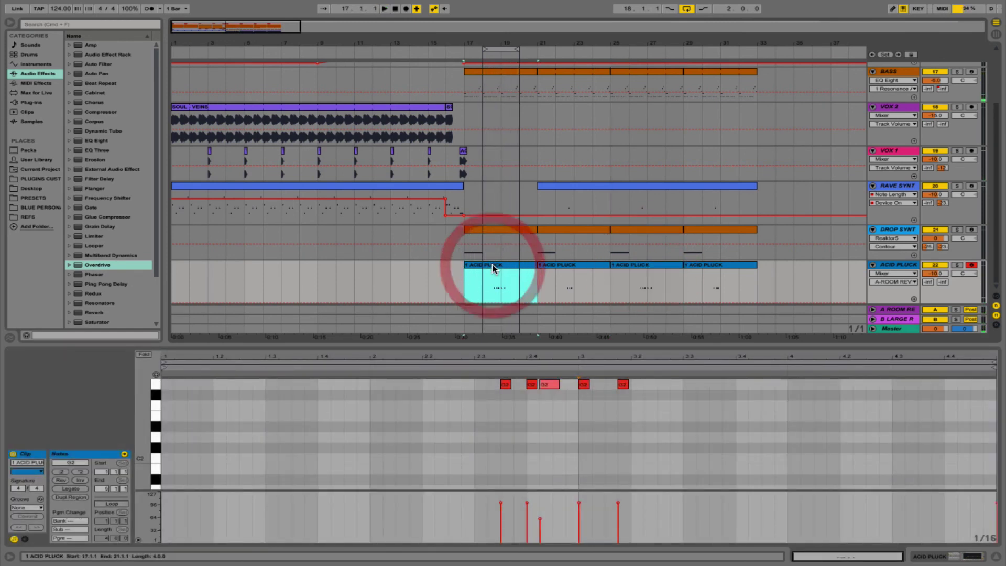
{"action": "type", "text": "G"}
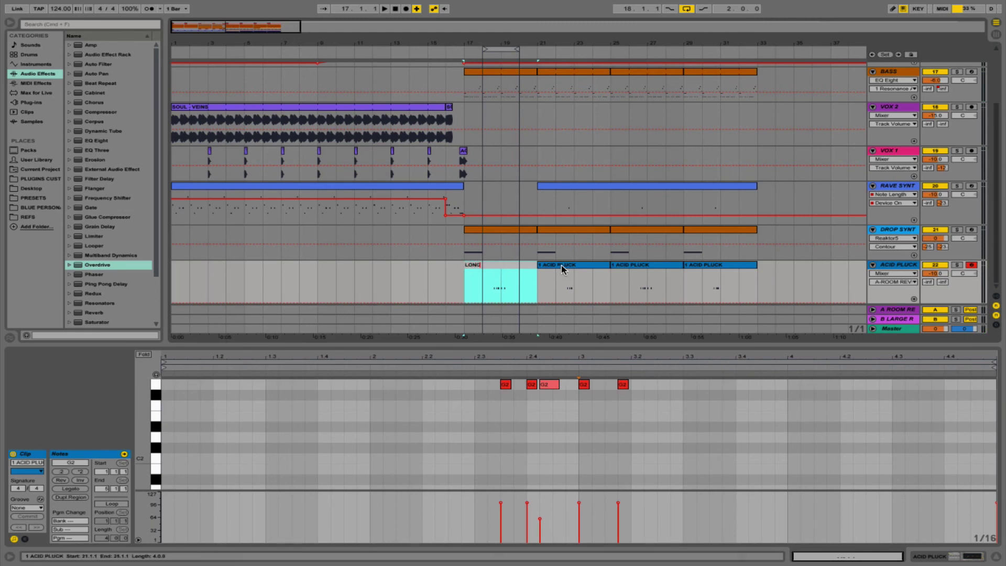
{"action": "left_click", "coordinate": [562, 265]}
{"action": "key", "text": "super+r"}
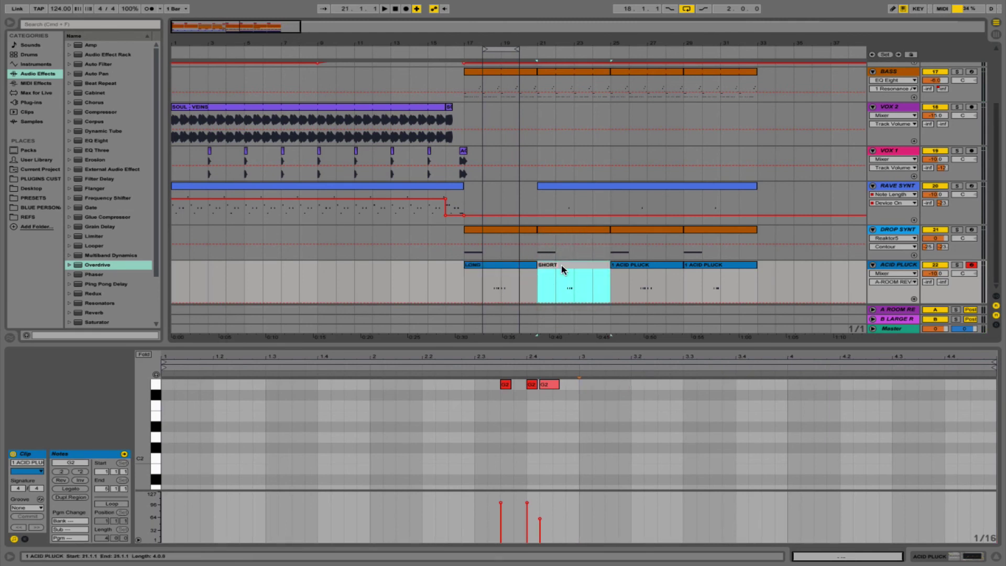
{"action": "left_click", "coordinate": [629, 267]}
{"action": "key", "text": "super+r"}
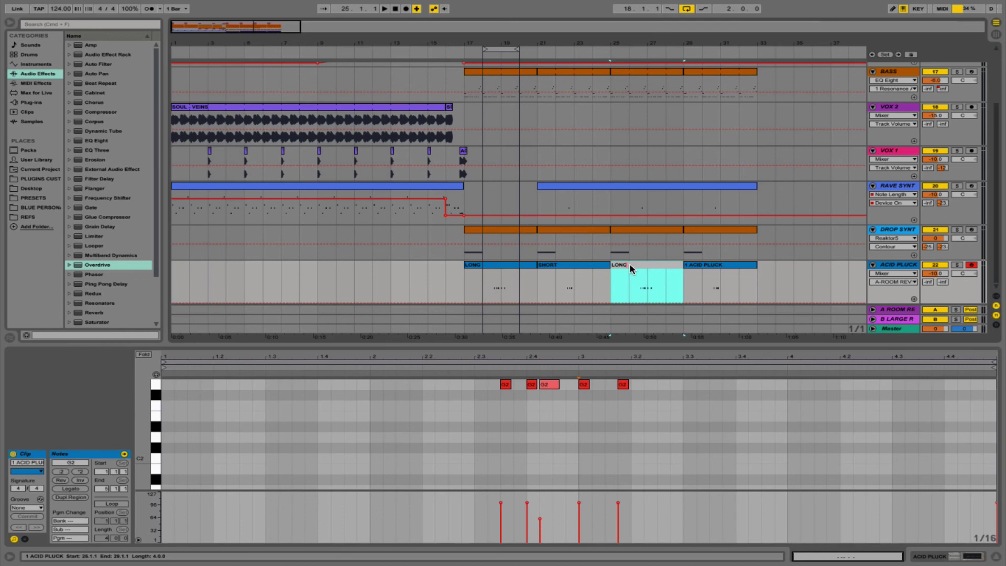
{"action": "type", "text": "LONG"}
{"action": "left_click", "coordinate": [689, 267]}
{"action": "key", "text": "super+r"}
{"action": "type", "text": "SH"}
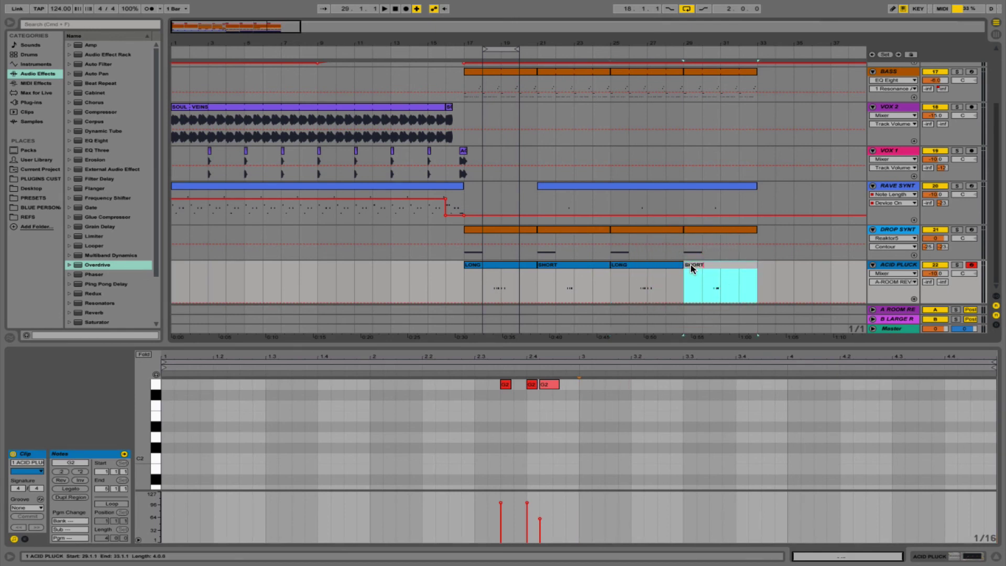
{"action": "type", "text": "ORT"}
{"action": "key", "text": "Return"}
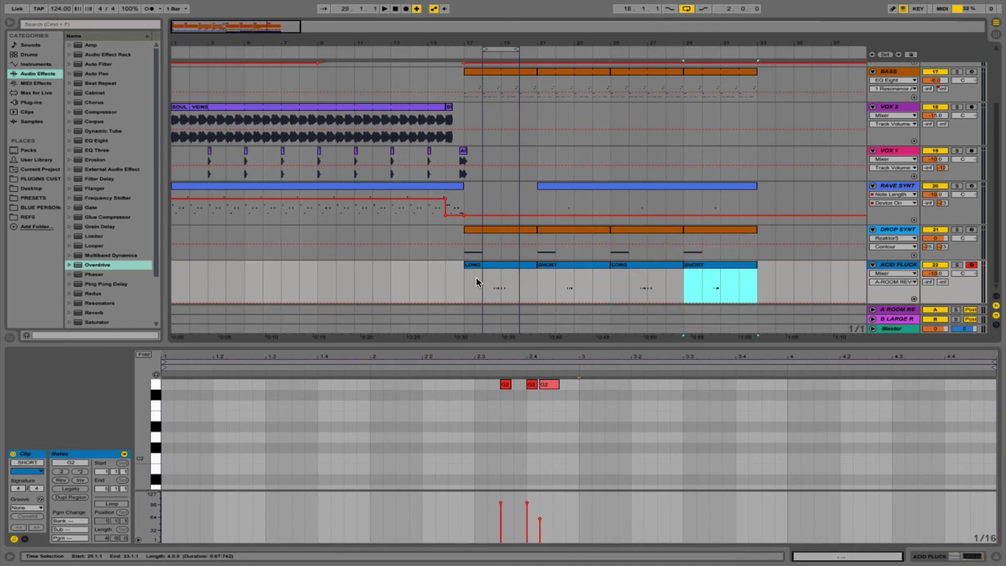
Unfold the percussion group and rename the bar-16 CLAP clip FILL
{"action": "scroll", "coordinate": [381, 269], "scroll_direction": "up", "scroll_amount": 4}
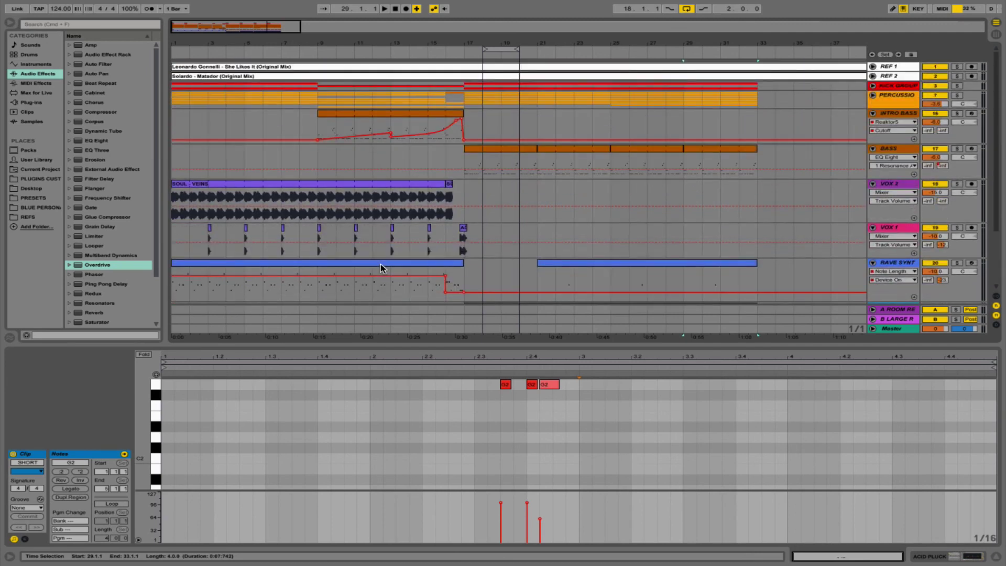
{"action": "left_click", "coordinate": [872, 97]}
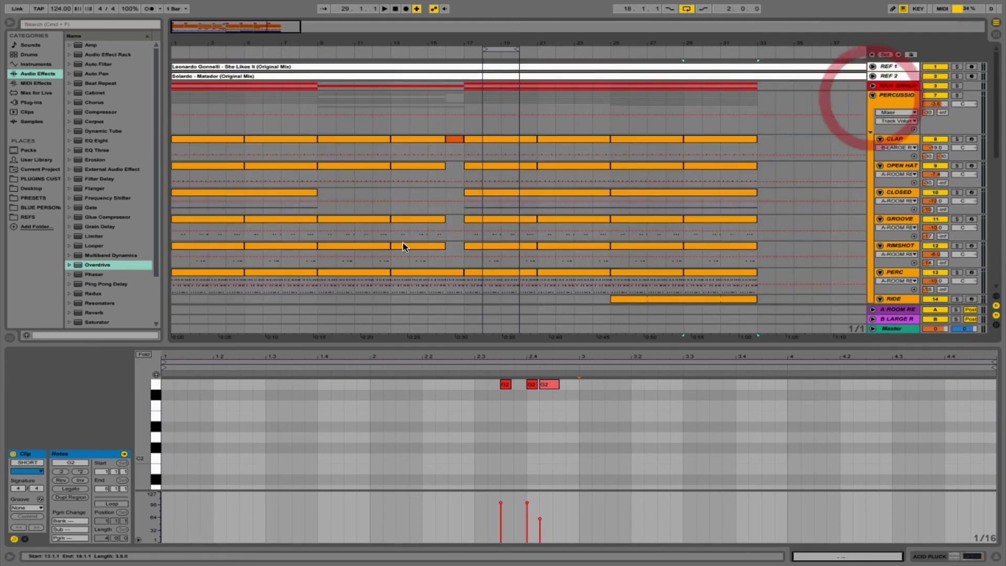
{"action": "left_click", "coordinate": [455, 140]}
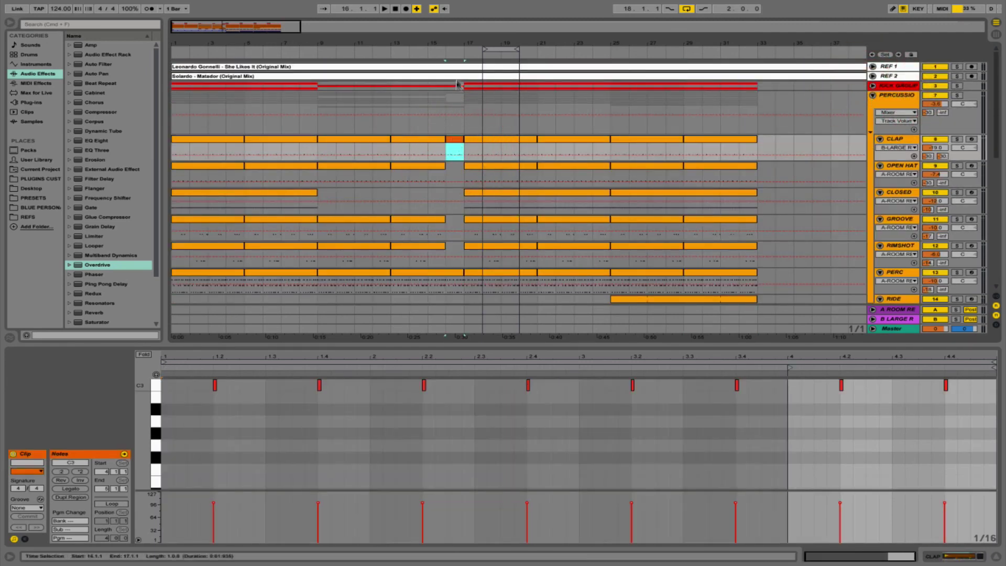
{"action": "left_click_drag", "start_coordinate": [454, 46], "coordinate": [447, 129]}
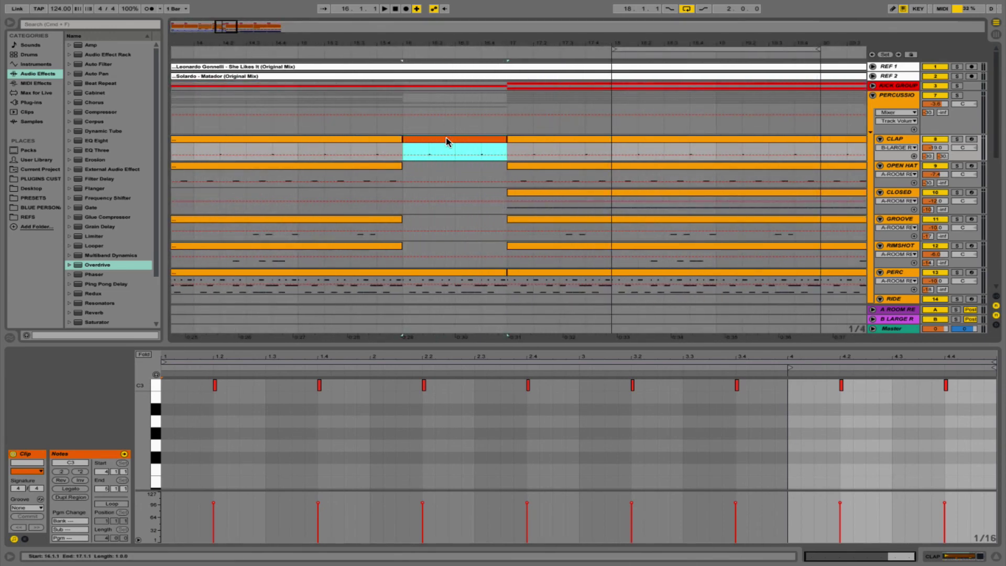
{"action": "key", "text": "super+r"}
{"action": "type", "text": "FILL"}
{"action": "key", "text": "Return"}
Zoom to about bars 5–33, select the FILL clip, and switch between arrangement and session views
{"action": "left_click_drag", "start_coordinate": [523, 39], "coordinate": [523, 21]}
{"action": "left_click_drag", "start_coordinate": [200, 46], "coordinate": [434, 98]}
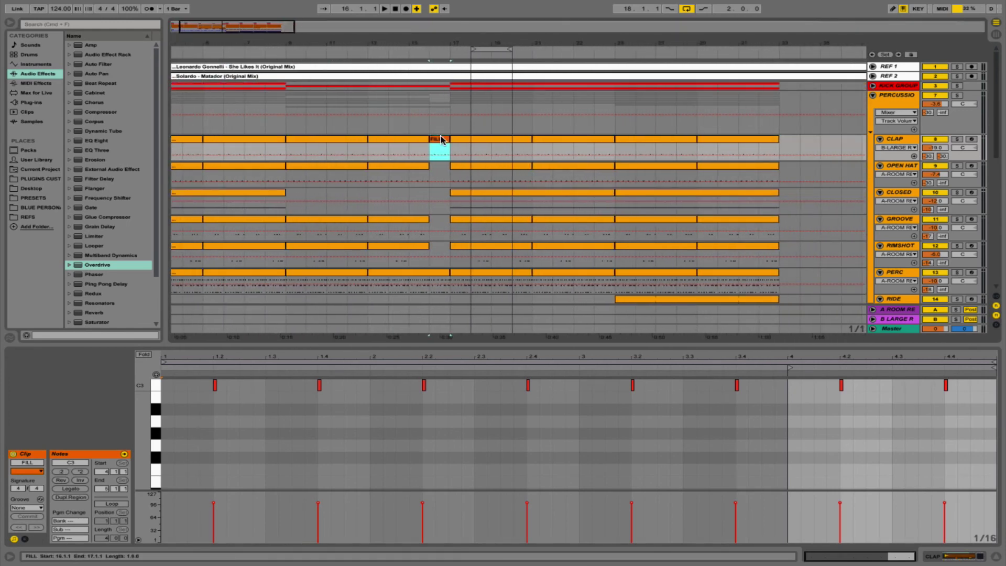
{"action": "key", "text": "Tab"}
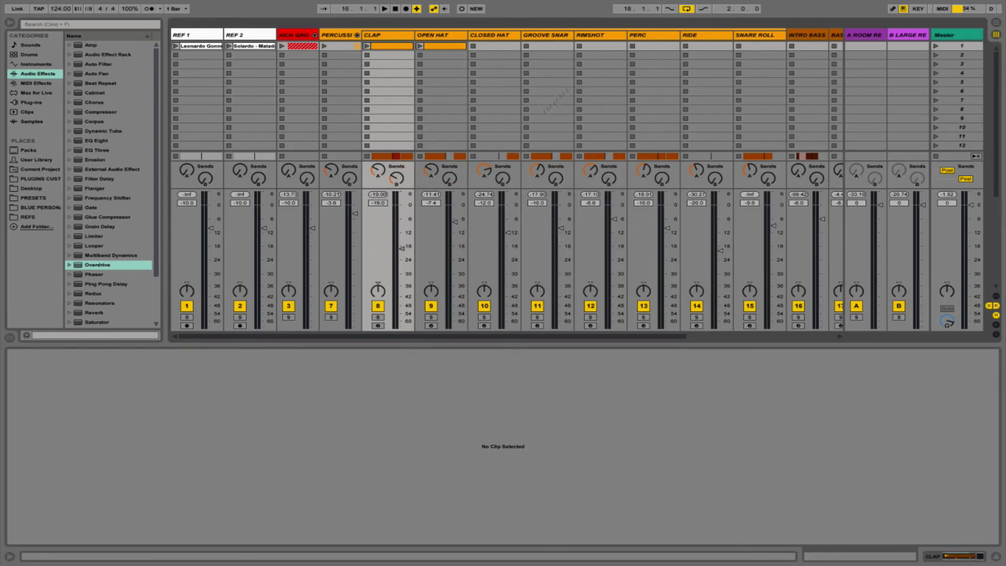
{"action": "key", "text": "Tab"}
{"action": "key", "text": "Tab"}
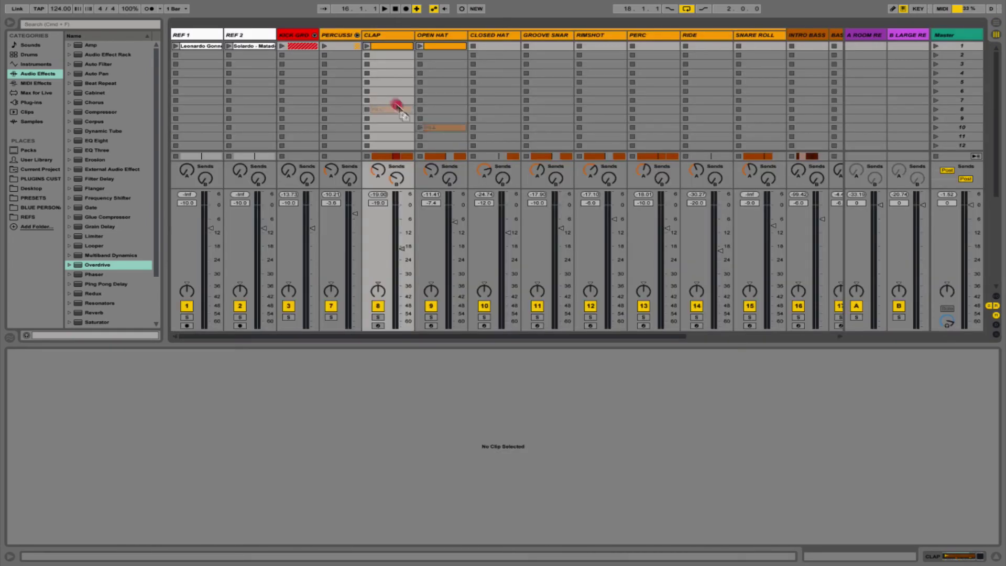
{"action": "left_click", "coordinate": [372, 82]}
{"action": "key", "text": "Tab"}
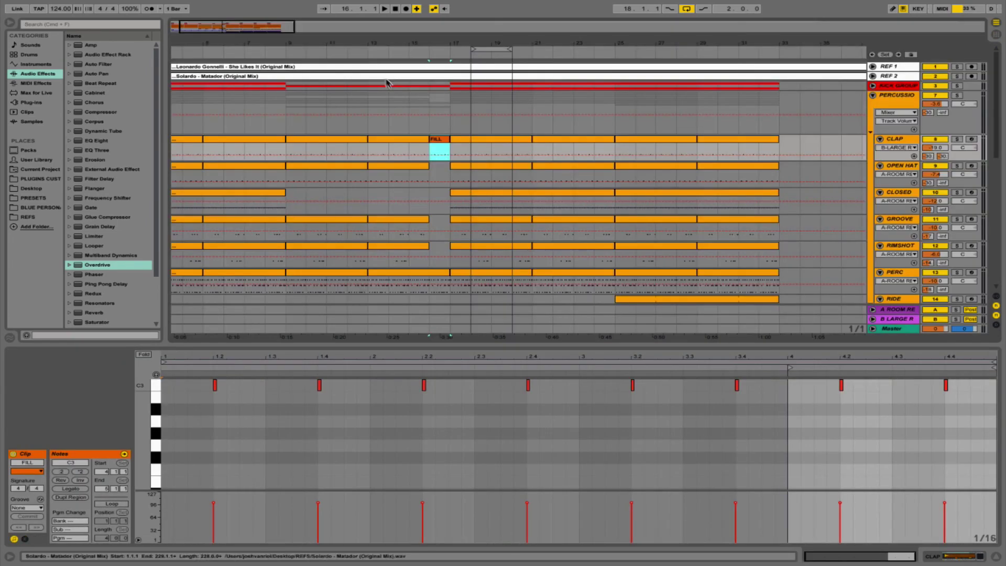